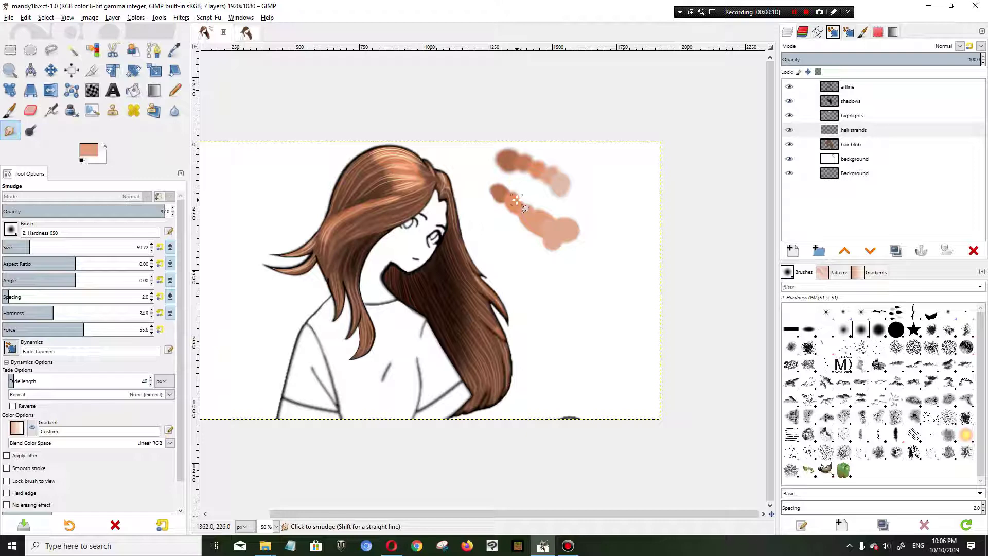
- Switch to the Dodge/Burn tool in Dodge mode and enlarge its brush size to 96.77
key("shift+d")
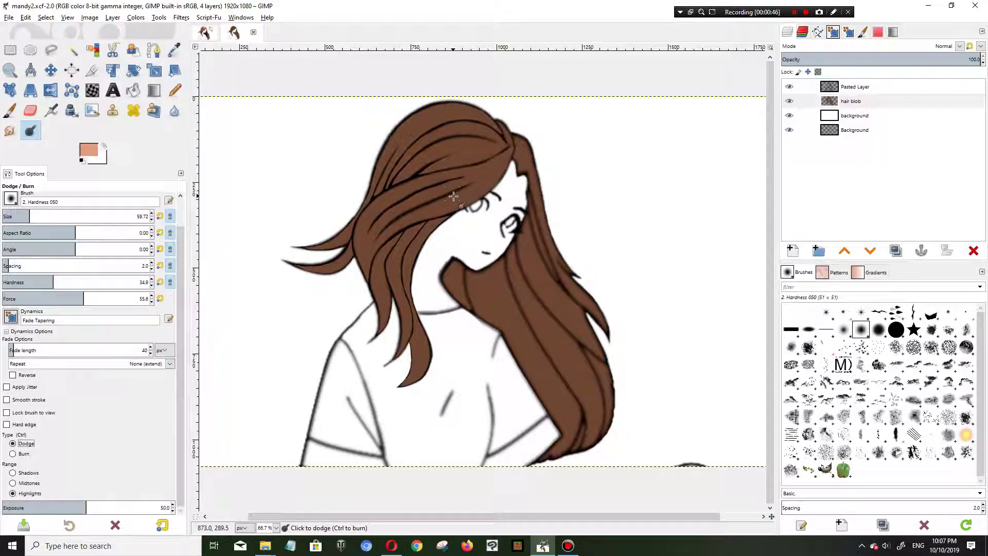
scroll(453, 197, "up", 2)
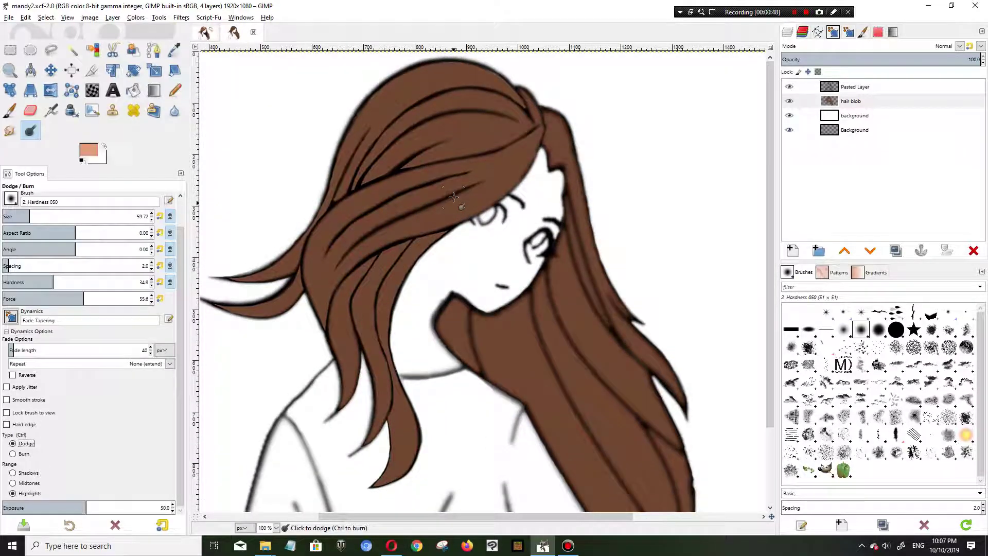
mouse_move(28, 216)
left_mouse_down()
mouse_move(129, 216)
mouse_move(39, 216)
left_mouse_up()
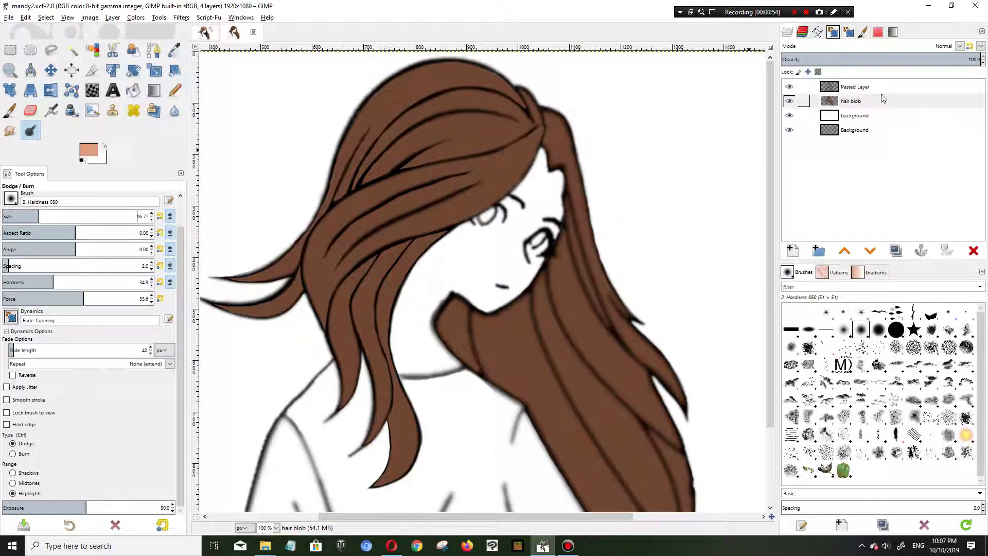
- Try dodging broad highlights across the crown of the hair, and undo the strokes
mouse_move(497, 90)
left_mouse_down()
mouse_move(453, 77)
mouse_move(483, 88)
mouse_move(491, 114)
mouse_move(467, 108)
mouse_move(508, 125)
mouse_move(496, 146)
mouse_move(512, 173)
mouse_move(486, 119)
mouse_move(446, 81)
mouse_move(475, 117)
mouse_move(482, 149)
left_mouse_up()
mouse_move(452, 94)
left_mouse_down()
mouse_move(437, 57)
mouse_move(423, 56)
left_mouse_up()
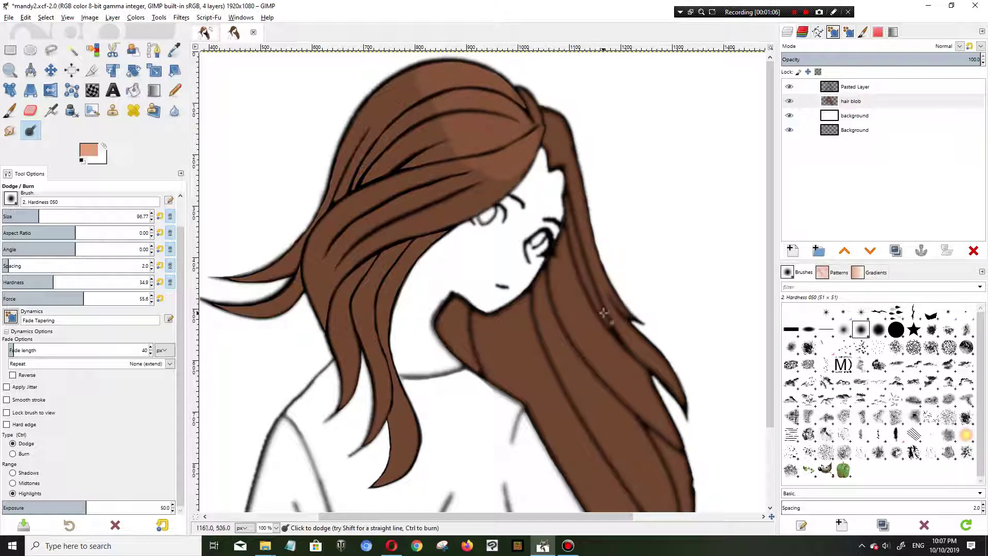
key("ctrl")
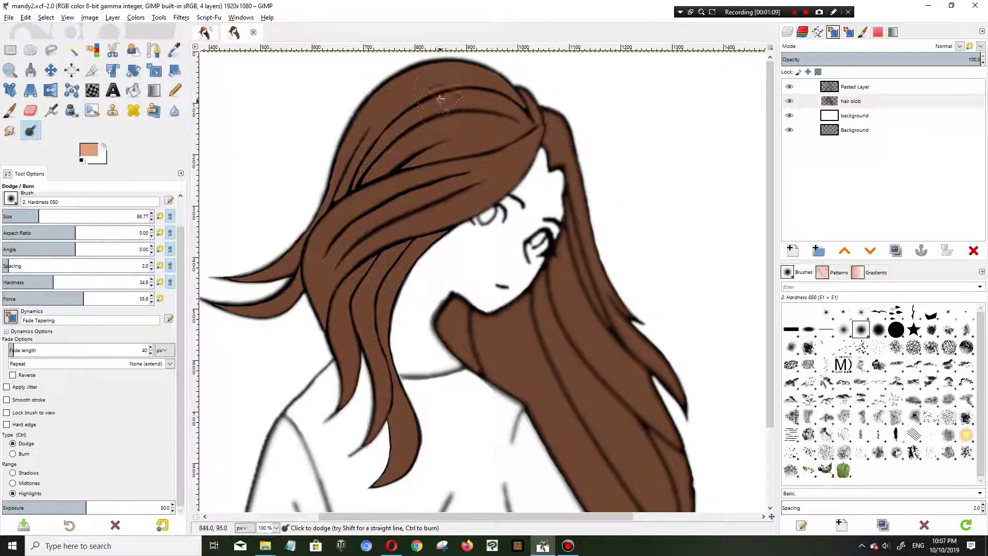
- Swap the foreground and background colors and dodge layered highlights on the crown near the parting with a brush size of 73.24
key("x")
key("bracketleft")
mouse_move(470, 82)
left_mouse_down()
mouse_move(424, 75)
mouse_move(487, 80)
mouse_move(442, 97)
mouse_move(495, 104)
mouse_move(465, 117)
mouse_move(506, 119)
mouse_move(476, 133)
mouse_move(522, 121)
mouse_move(478, 142)
mouse_move(521, 133)
mouse_move(492, 146)
mouse_move(516, 131)
mouse_move(472, 112)
mouse_move(488, 102)
mouse_move(469, 93)
mouse_move(474, 83)
mouse_move(444, 74)
mouse_move(472, 90)
left_mouse_up()
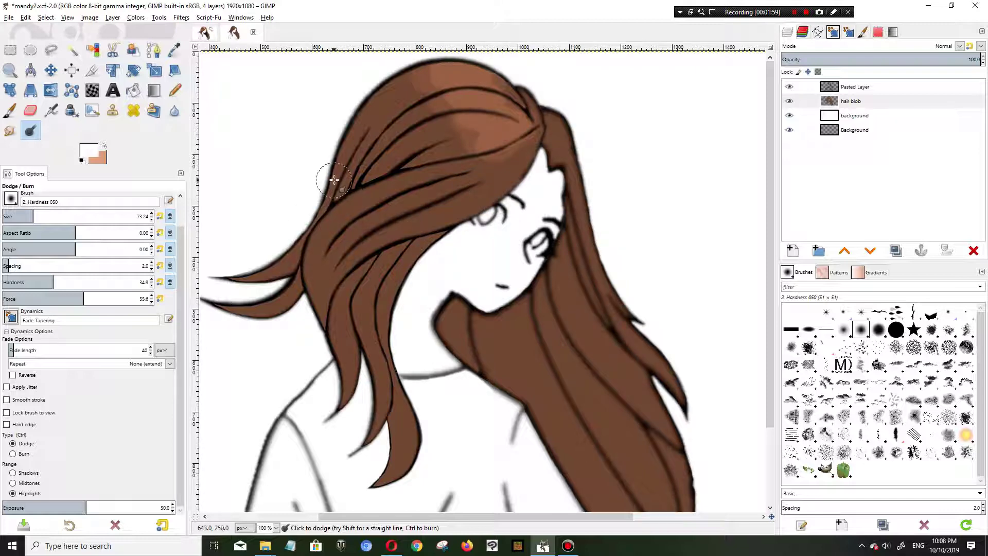
mouse_move(426, 165)
left_mouse_down()
mouse_move(395, 151)
mouse_move(391, 162)
mouse_move(440, 170)
left_mouse_up()
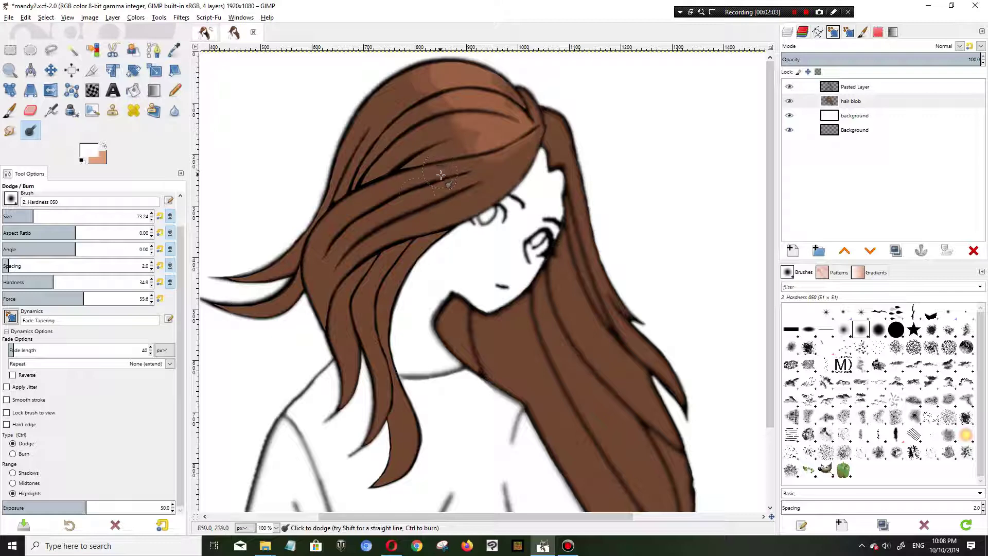
- Try dodging a highlight along the side-swept strand with a brush size of 21.41, and undo it
left_click_drag(34, 216, 16, 216)
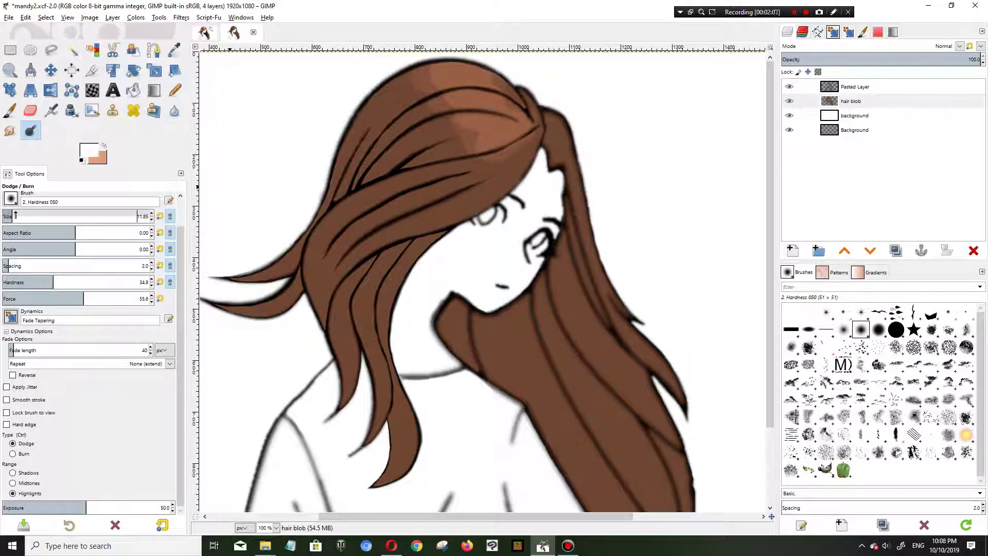
mouse_move(464, 162)
left_mouse_down()
mouse_move(370, 191)
mouse_move(315, 236)
left_mouse_up()
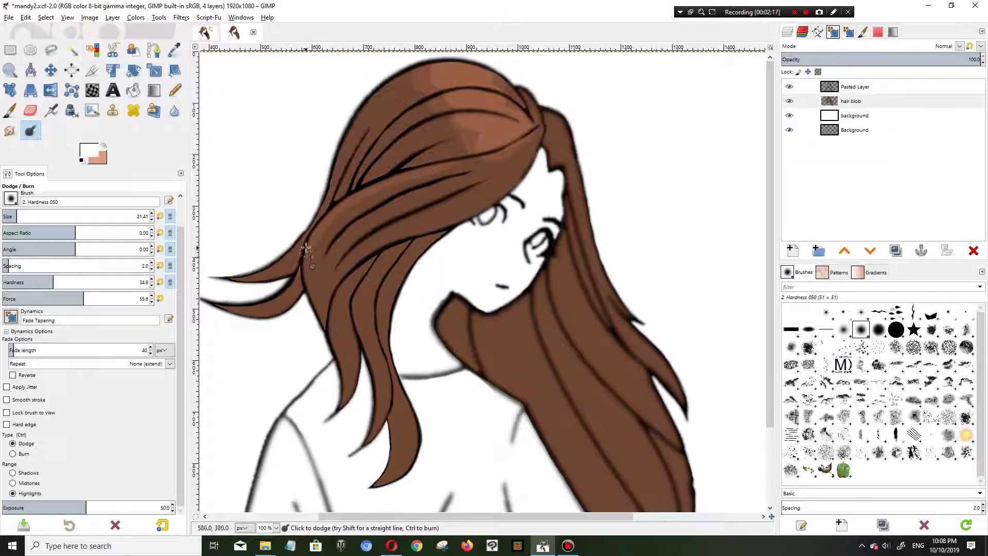
left_click_drag(335, 207, 442, 166)
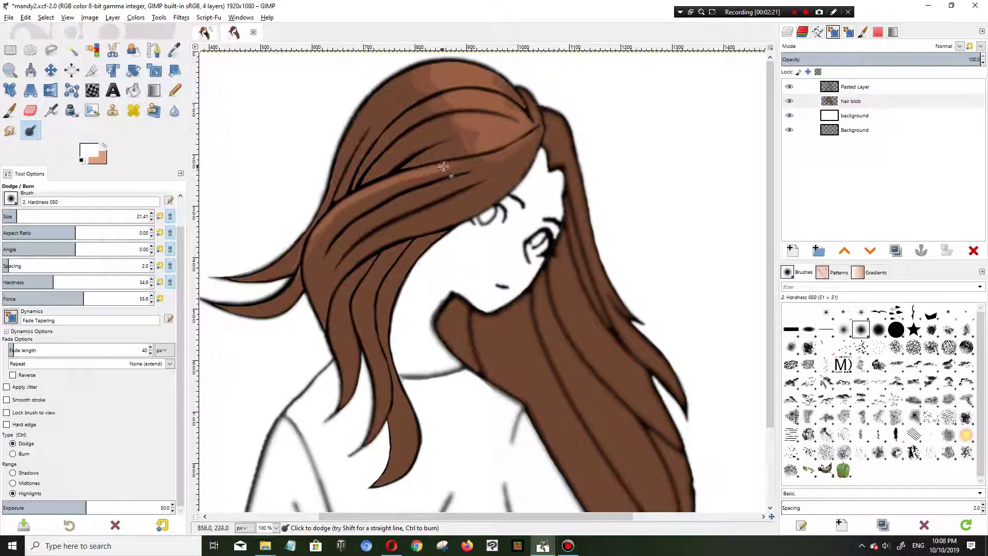
key("ctrl+z")
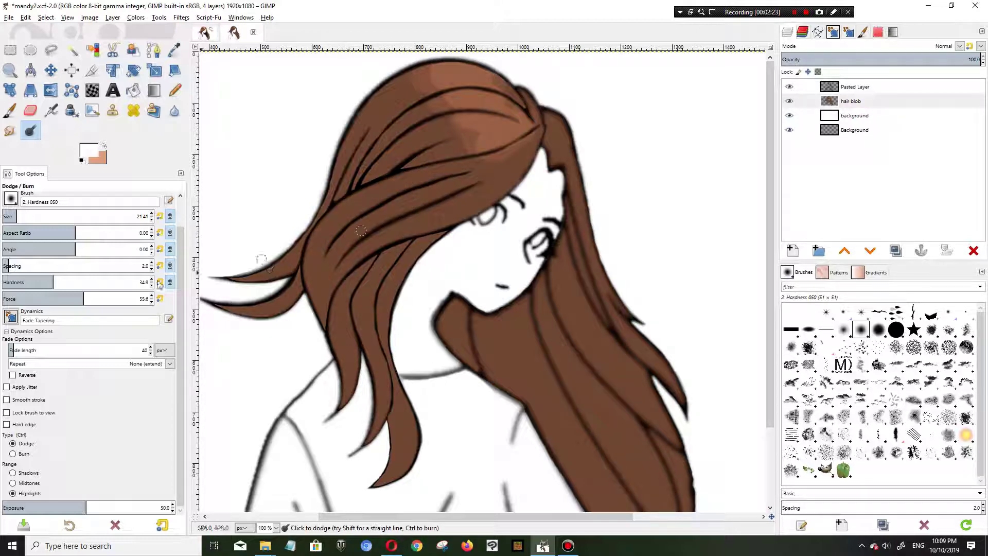
- Dodge a soft highlight along the side-swept strand with a brush size of 40.87
left_click(24, 213)
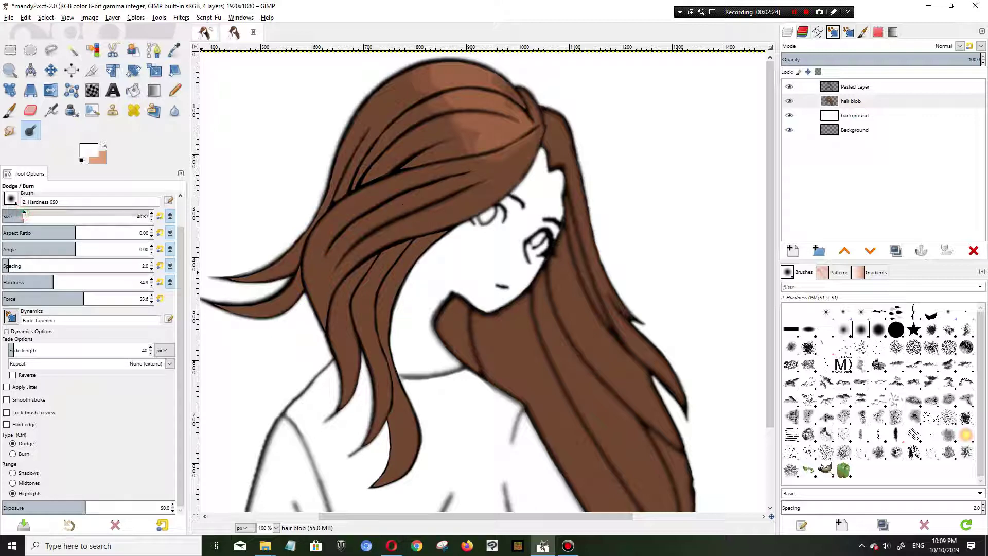
mouse_move(301, 222)
left_mouse_down()
mouse_move(311, 249)
mouse_move(328, 217)
mouse_move(395, 173)
mouse_move(467, 159)
mouse_move(498, 178)
mouse_move(494, 197)
mouse_move(449, 165)
mouse_move(410, 165)
mouse_move(340, 206)
left_mouse_up()
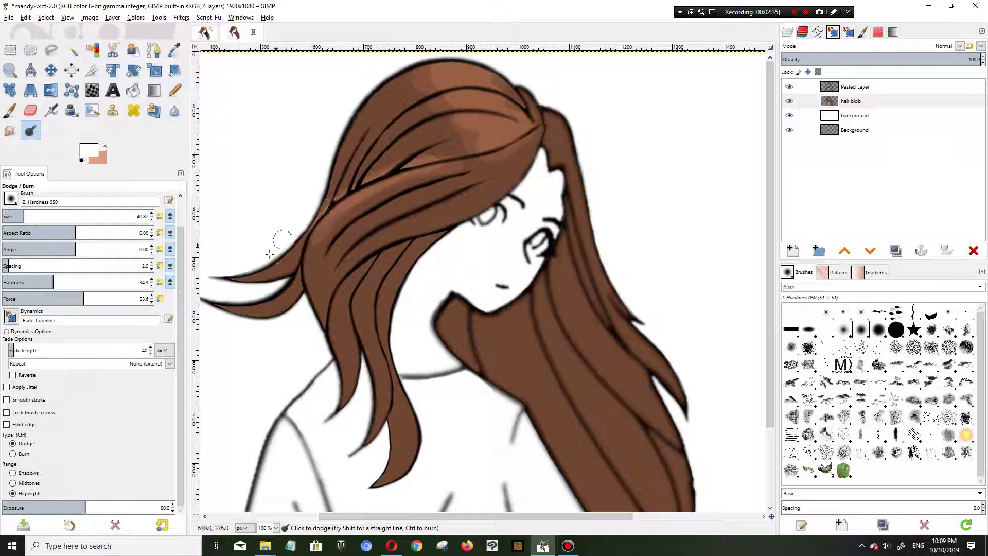
- Swap the colors back and sample the base hair brown, 6f4631, from the drawing as the foreground color
left_click(104, 146)
left_click(90, 151)
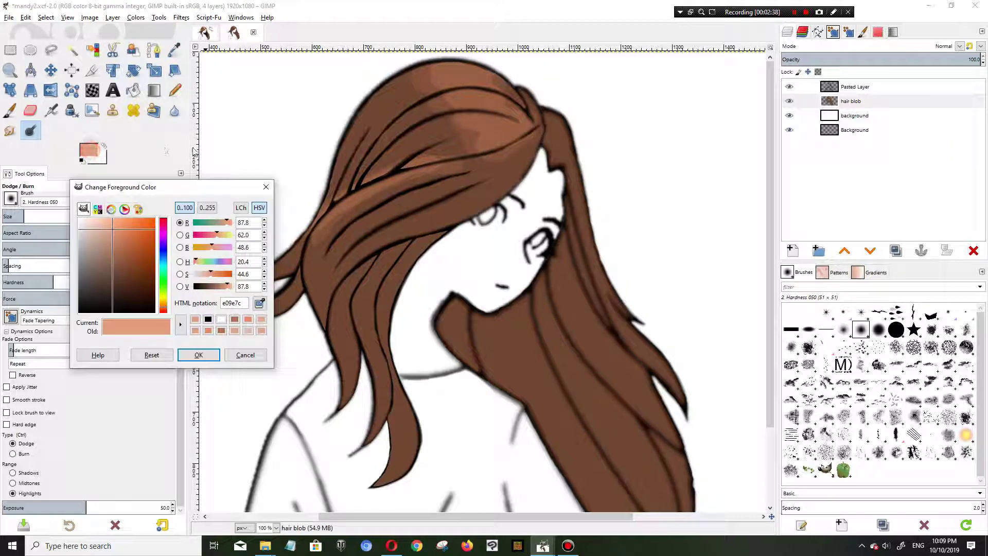
left_click(259, 303)
left_click(387, 132)
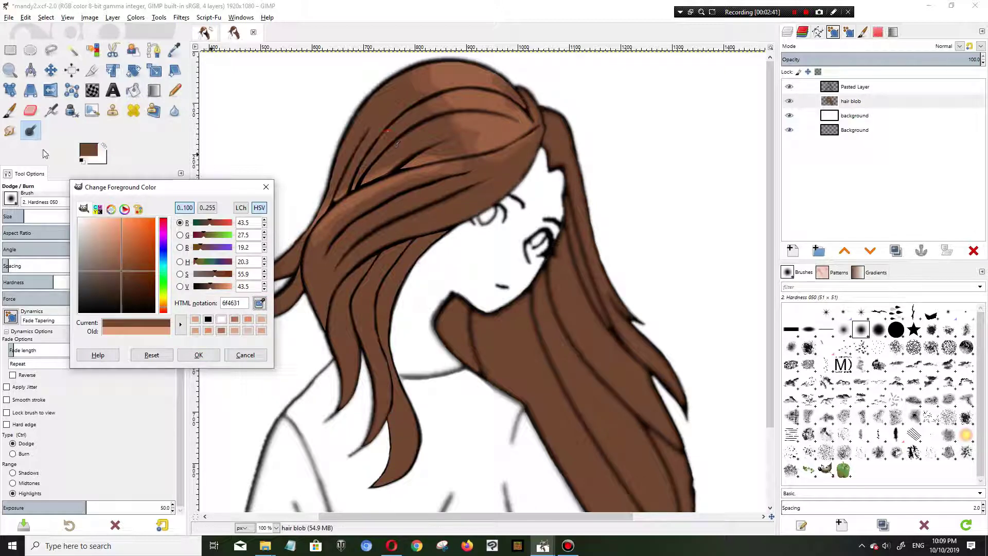
left_click(198, 355)
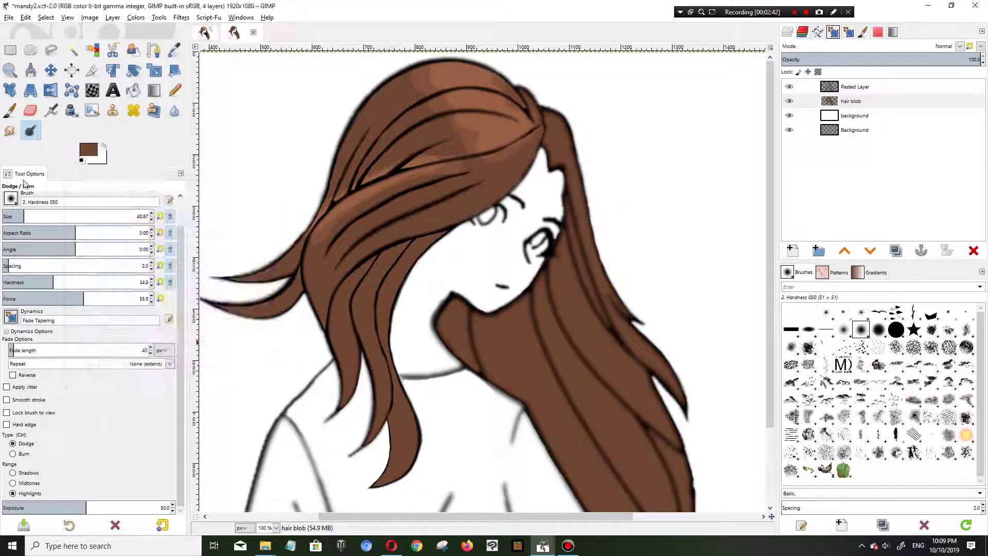
- Paint the base brown with the Paintbrush over the highlight that spilled above the side-swept strand's upper outline
left_click(10, 109)
scroll(415, 150, "up", 3, "ctrl")
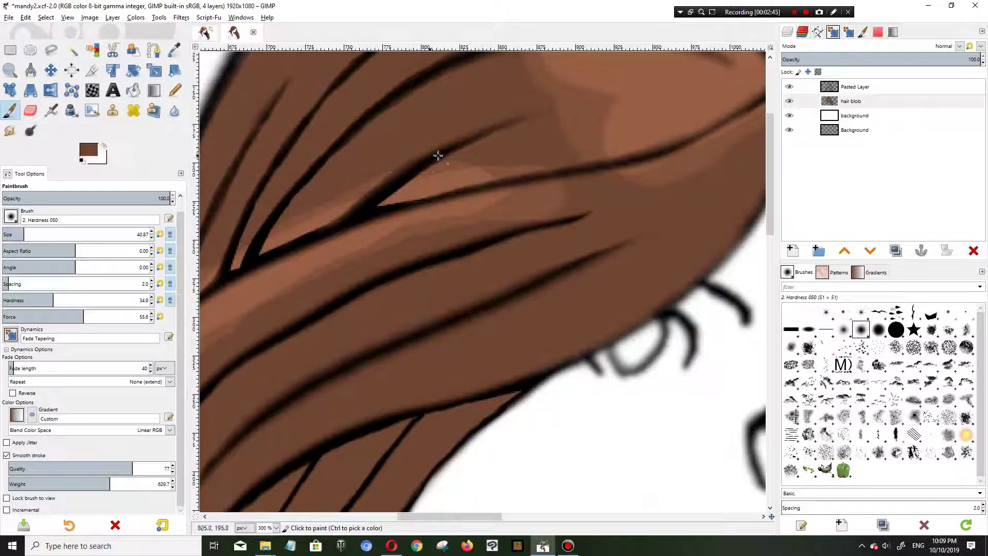
mouse_move(456, 159)
left_mouse_down()
mouse_move(381, 198)
mouse_move(463, 154)
mouse_move(554, 144)
mouse_move(543, 164)
mouse_move(429, 179)
mouse_move(286, 220)
mouse_move(240, 268)
left_mouse_up()
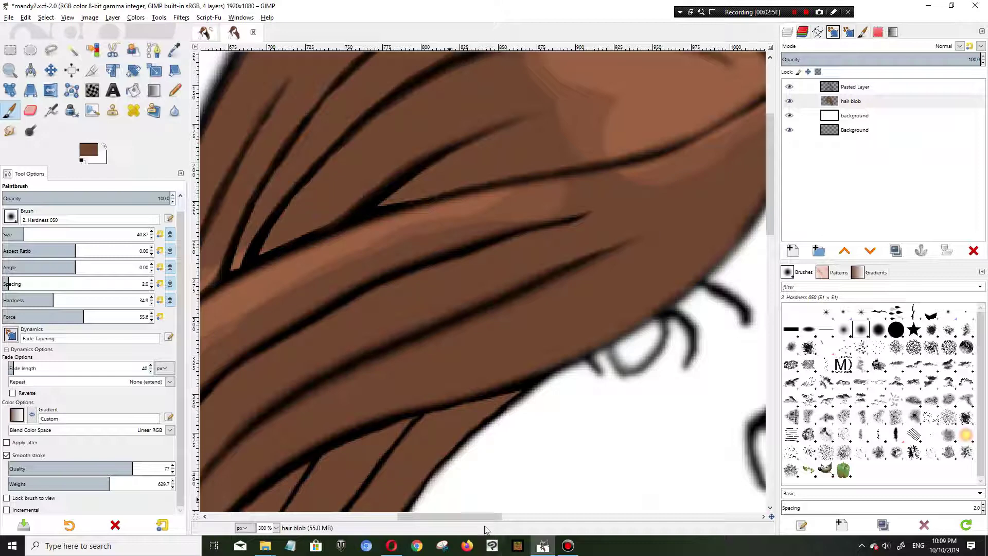
left_click_drag(487, 519, 451, 519)
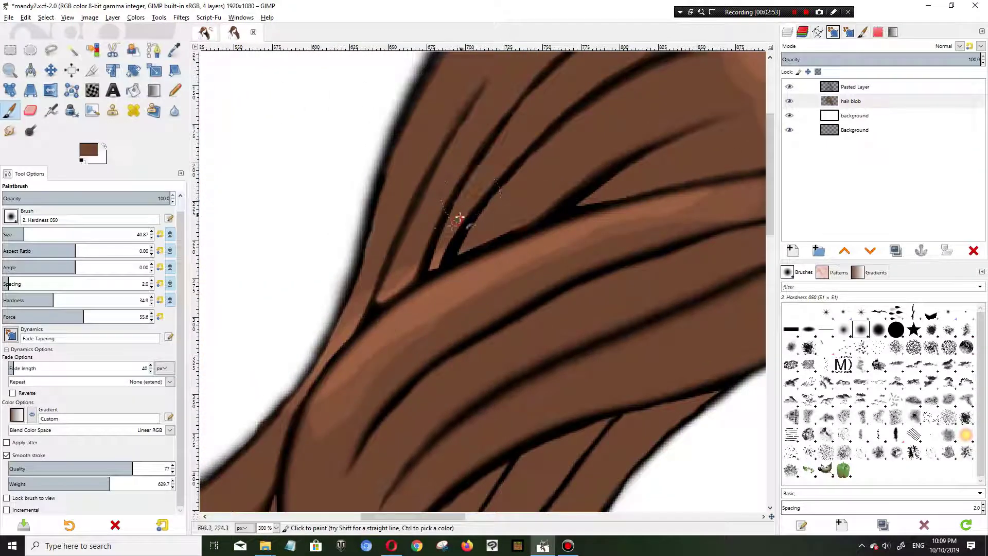
mouse_move(442, 240)
left_mouse_down()
mouse_move(480, 238)
mouse_move(394, 289)
mouse_move(362, 293)
left_mouse_up()
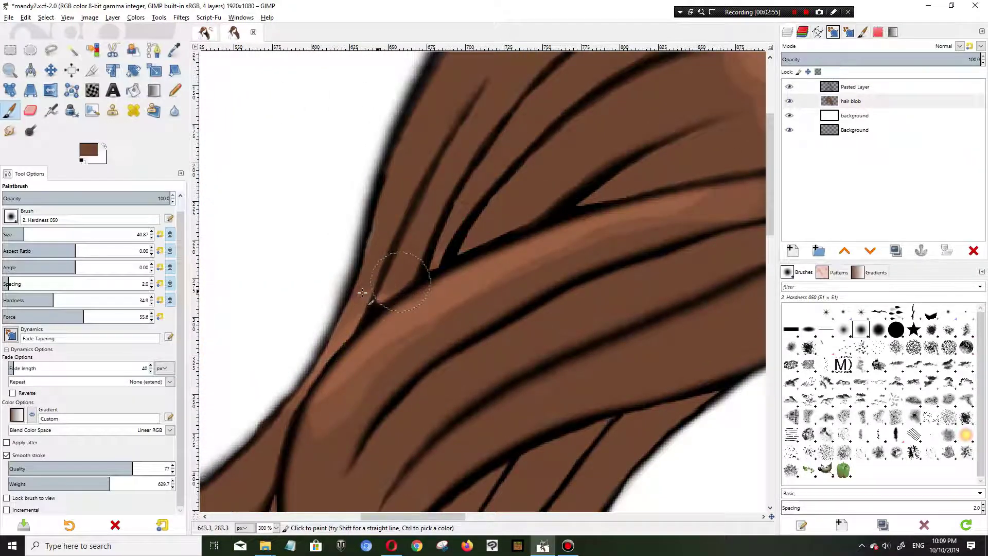
- Paint out the remaining highlight spill in the narrow gaps between strands, using the 1_nodynamics dynamics and a brush size of 9.23
left_click(10, 336)
scroll(21, 391, "up", 3)
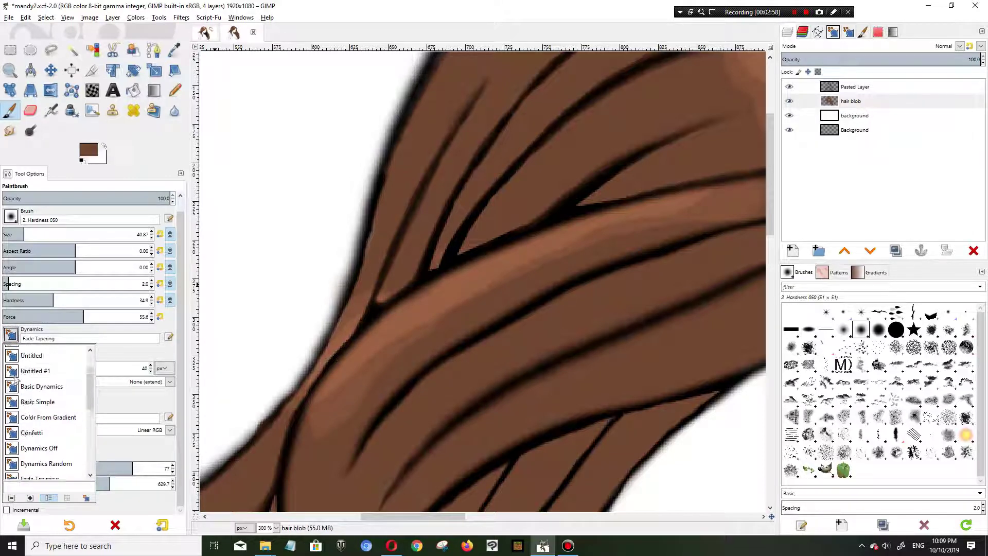
scroll(33, 395, "up", 1)
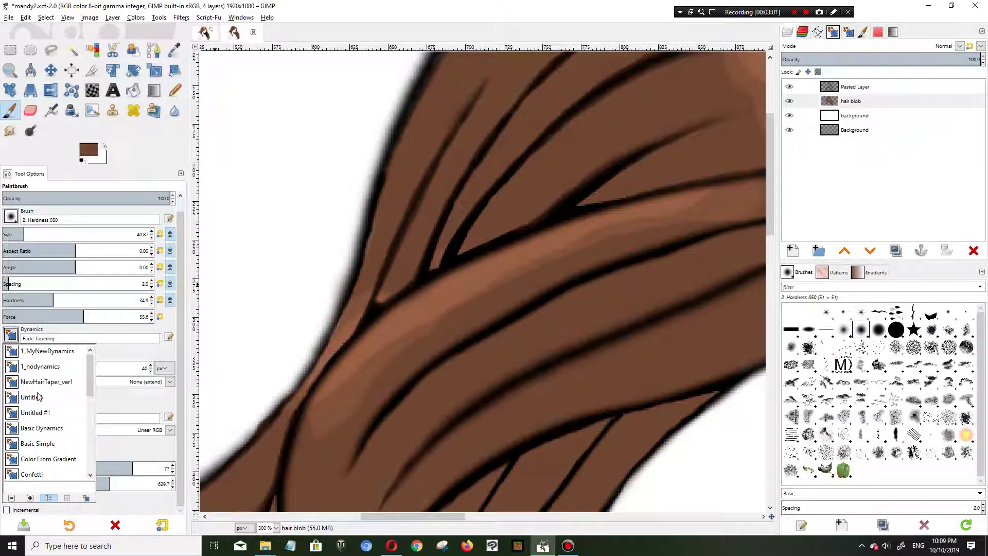
scroll(37, 393, "up", 1)
double_click(38, 371)
left_click_drag(38, 371, 55, 377)
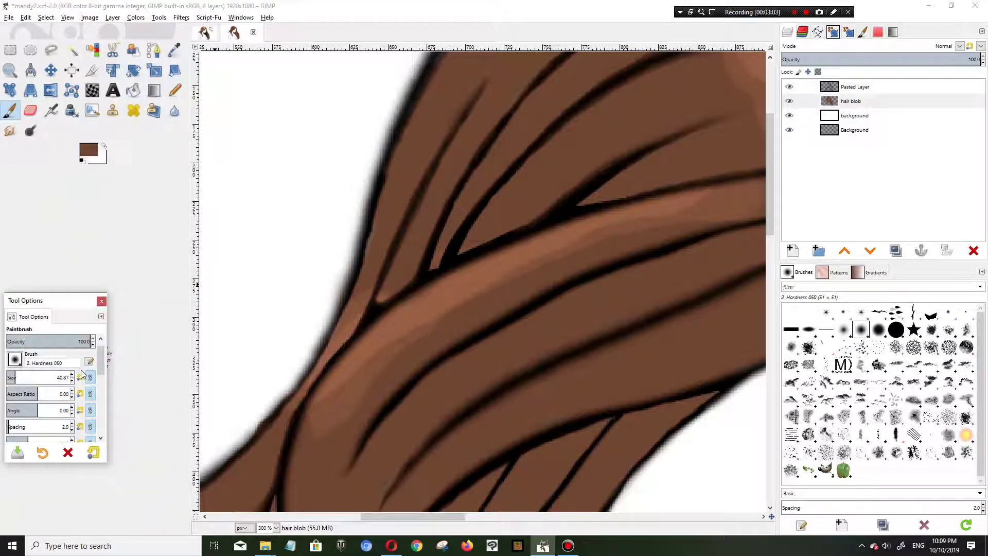
left_click_drag(76, 306, 120, 246)
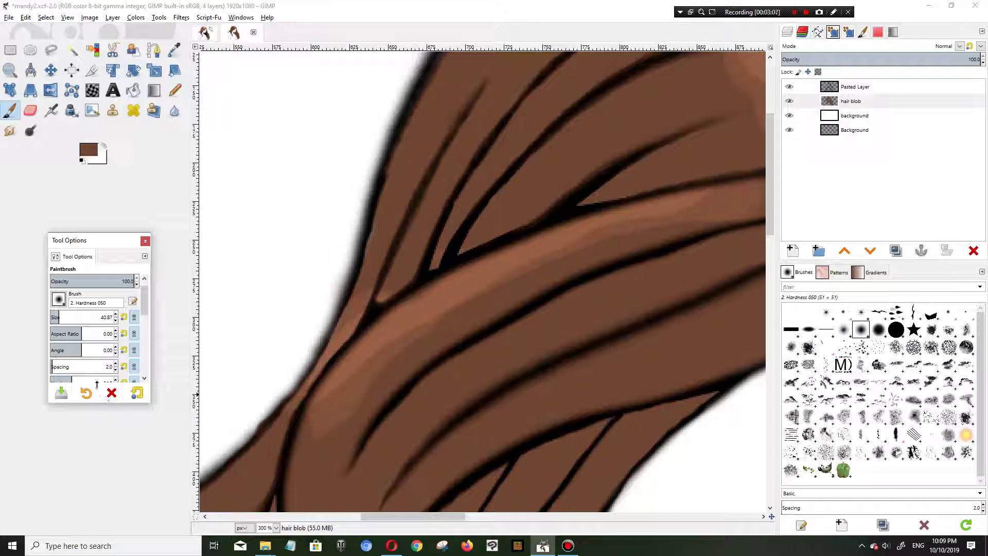
mouse_move(78, 256)
left_mouse_down()
mouse_move(110, 135)
mouse_move(17, 232)
left_mouse_up()
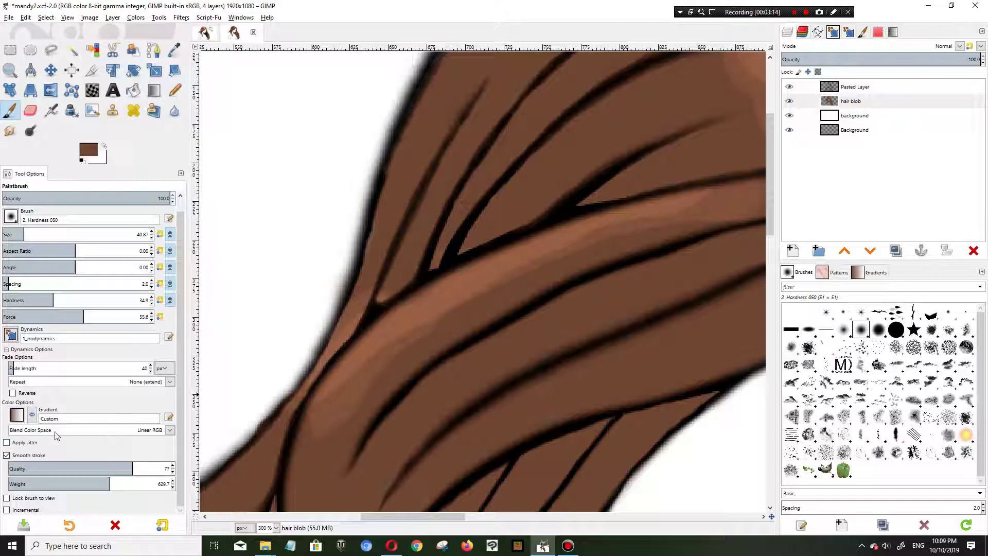
left_click_drag(21, 234, 10, 235)
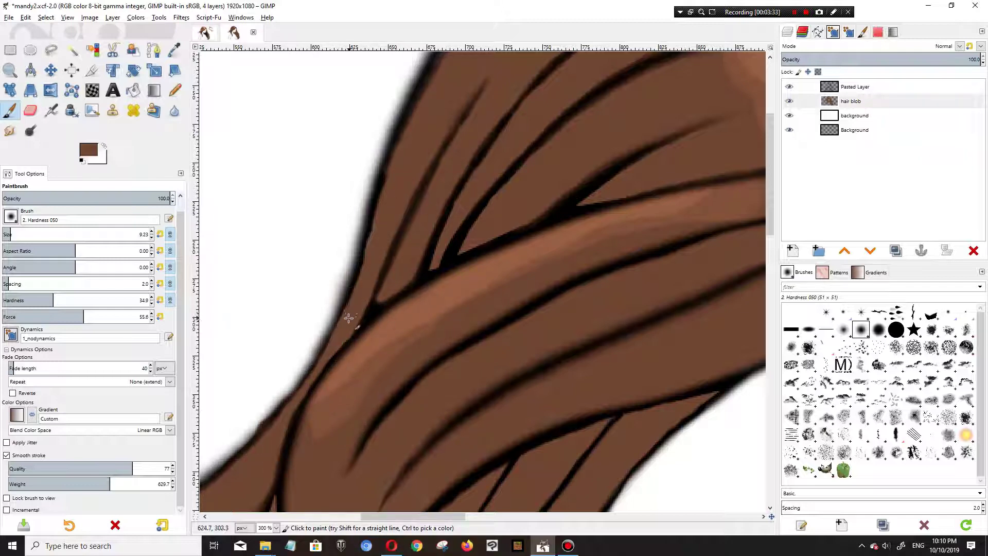
- Set up the Dodge/Burn tool to burn in the Shadows range with a brush size of 36.26
key("1")
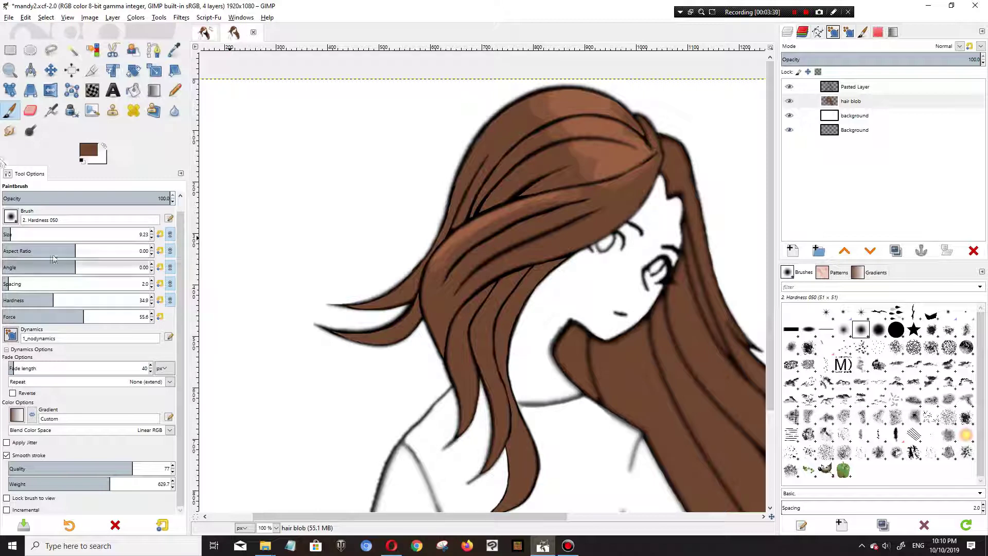
left_click(31, 131)
scroll(150, 458, "down", 1)
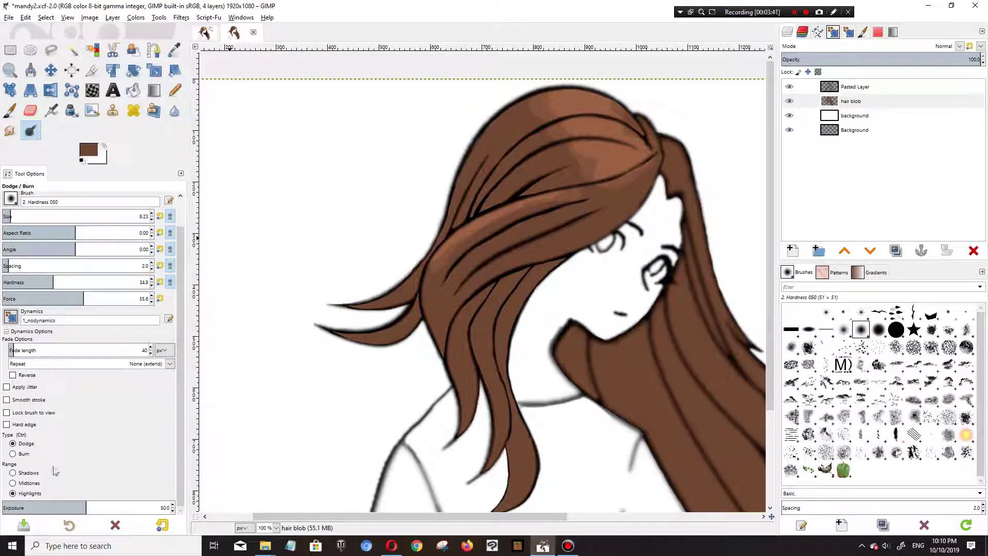
left_click(14, 455)
left_click(12, 472)
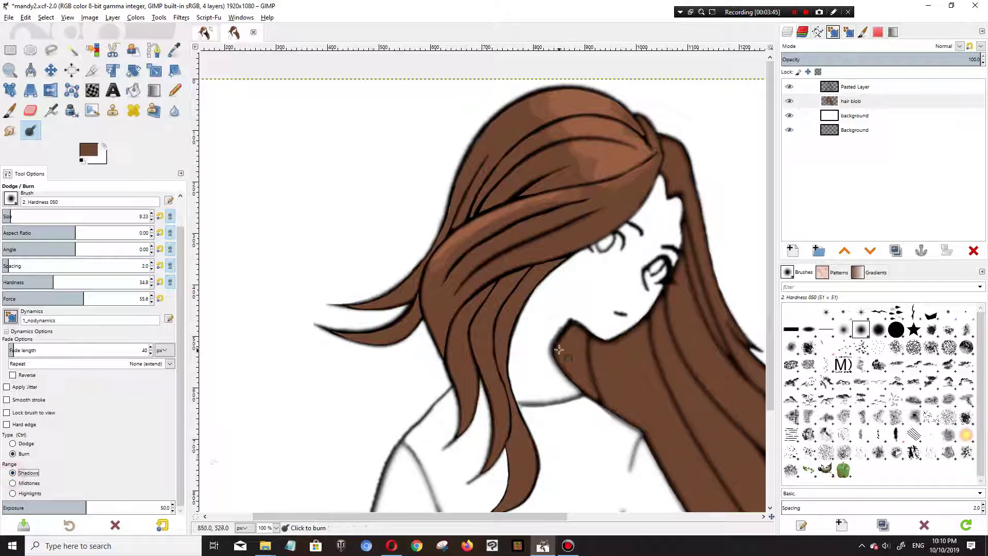
scroll(558, 346, "up", 1)
scroll(513, 273, "up", 1)
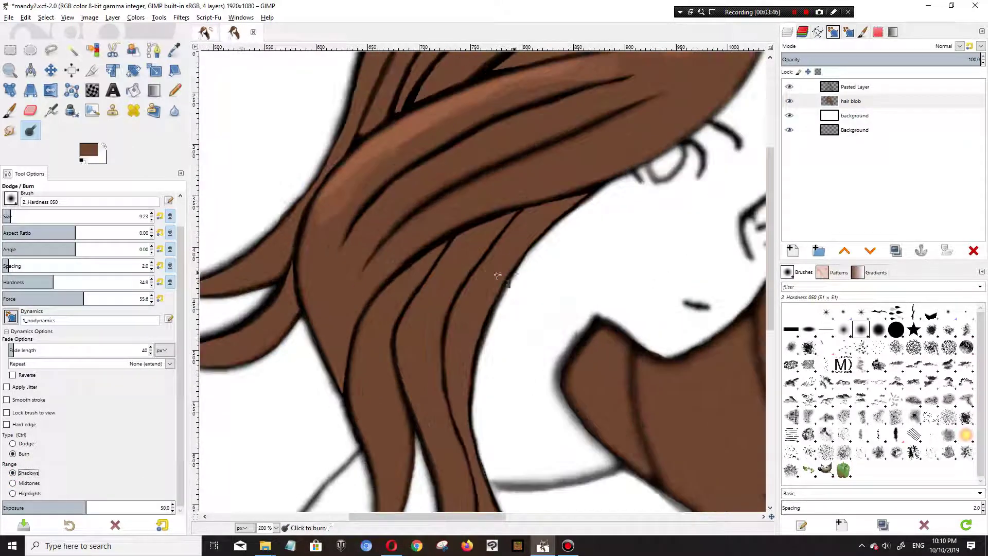
left_click_drag(15, 212, 22, 216)
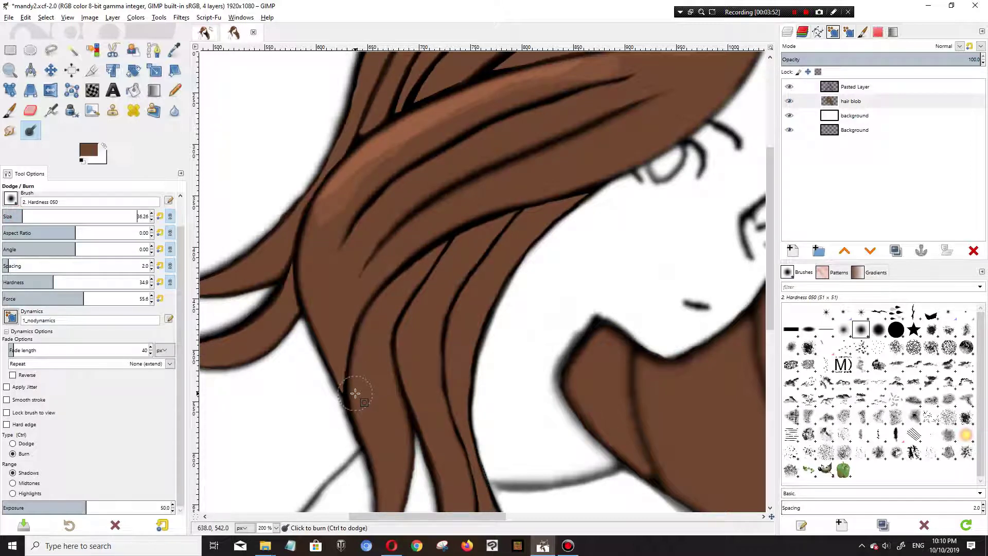
- Burn a dark shadow along the lower outline of the swept fringe down to the outer hair edge, redoing the first stroke
mouse_move(354, 391)
left_mouse_down()
mouse_move(376, 311)
mouse_move(413, 271)
mouse_move(474, 229)
mouse_move(594, 183)
left_mouse_up()
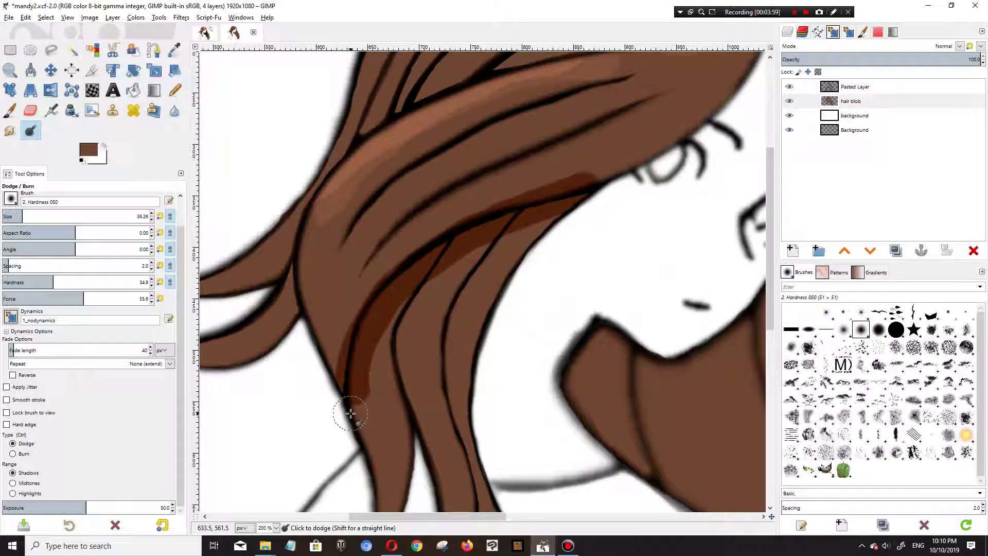
key("ctrl+z")
mouse_move(346, 419)
left_mouse_down()
mouse_move(370, 320)
mouse_move(395, 277)
mouse_move(486, 221)
mouse_move(606, 184)
left_mouse_up()
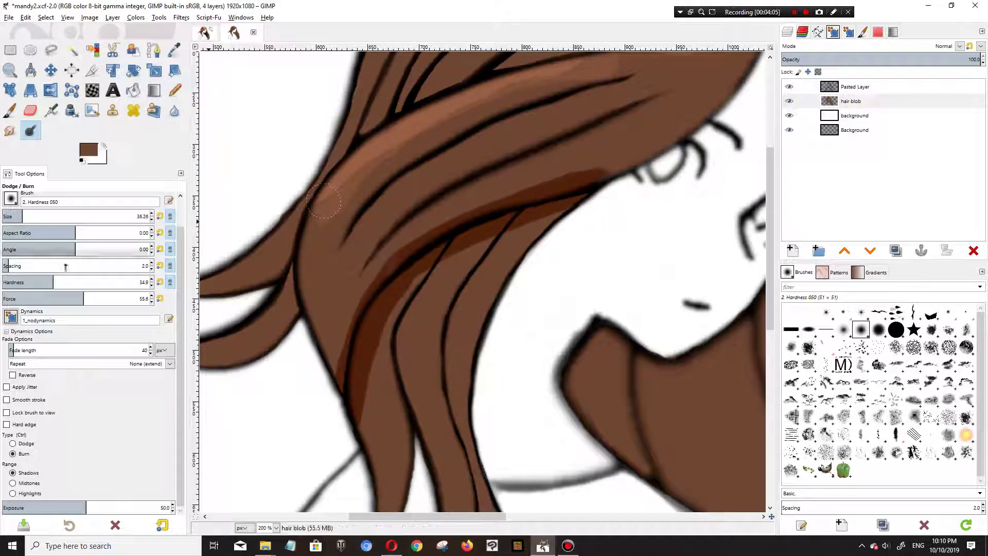
- Paint the base brown with the Paintbrush over the burned shadow that spilled above the swept fringe's lower outline
left_click(10, 110)
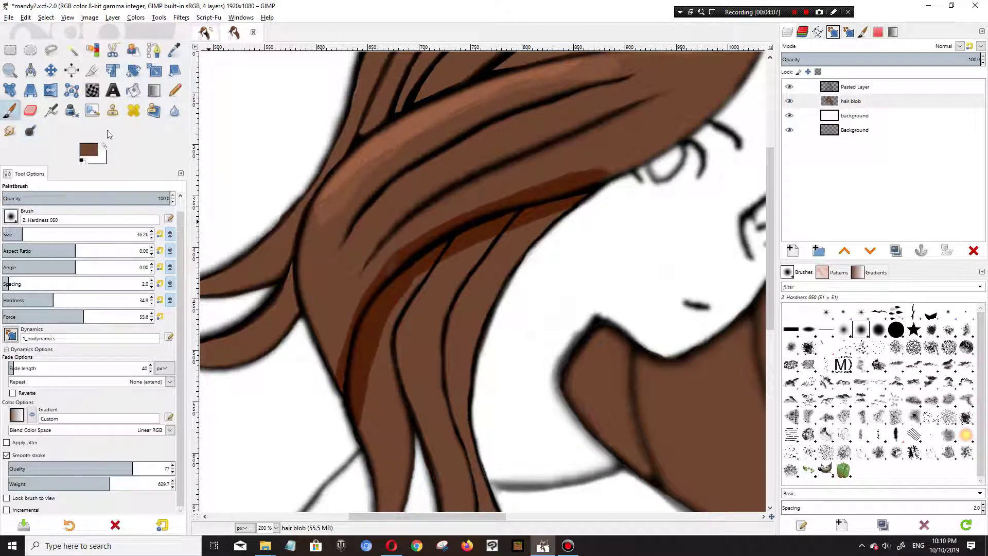
mouse_move(601, 162)
left_mouse_down()
mouse_move(504, 200)
mouse_move(455, 203)
mouse_move(442, 221)
mouse_move(403, 236)
mouse_move(342, 304)
left_mouse_up()
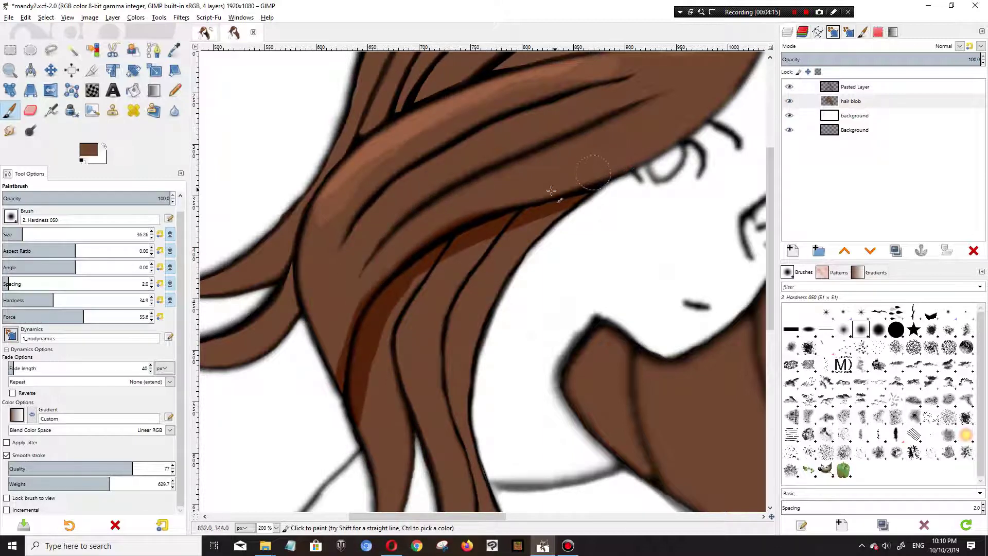
left_click(505, 178, "ctrl")
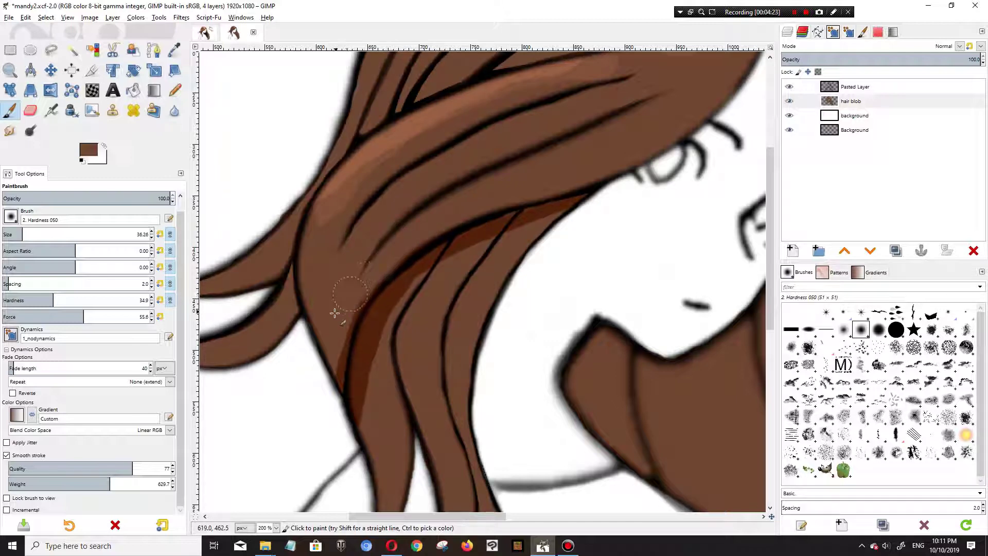
- Paint out the remaining shadow spill in the narrow lower corner of the fringe and along its outline, using a brush size of 10.07
scroll(312, 309, "up", 2)
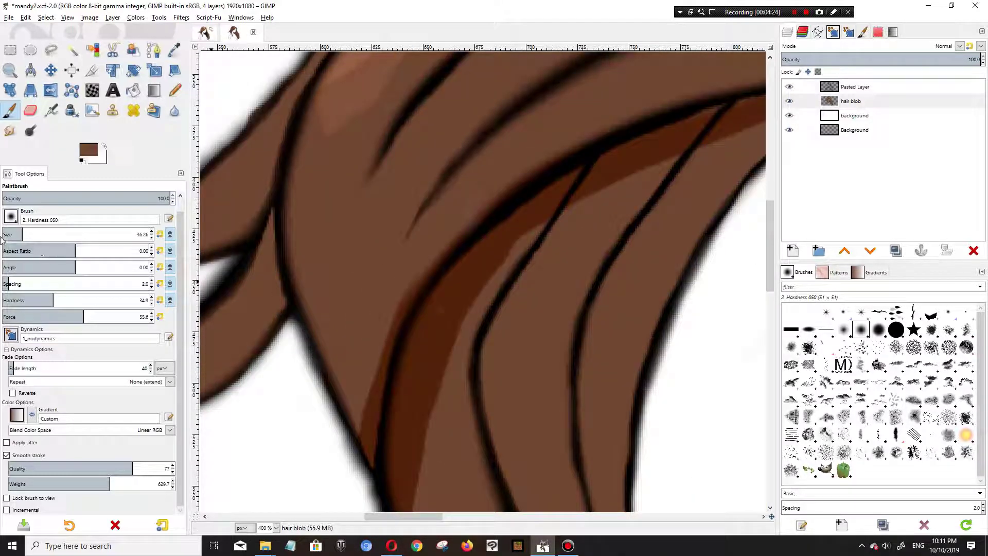
left_click_drag(15, 236, 6, 235)
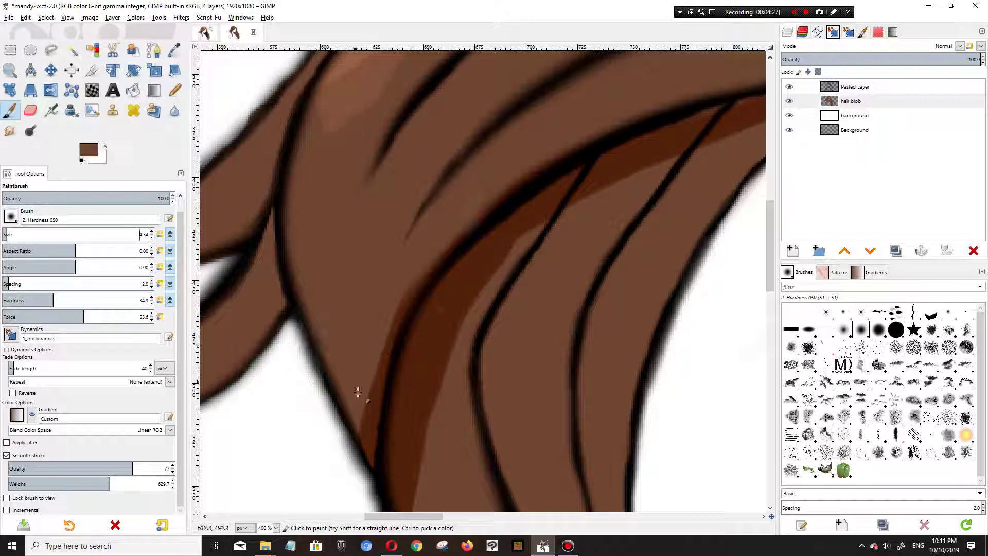
mouse_move(357, 414)
left_mouse_down()
mouse_move(377, 485)
mouse_move(374, 474)
left_mouse_up()
left_click_drag(6, 235, 11, 235)
left_click_drag(369, 453, 375, 357)
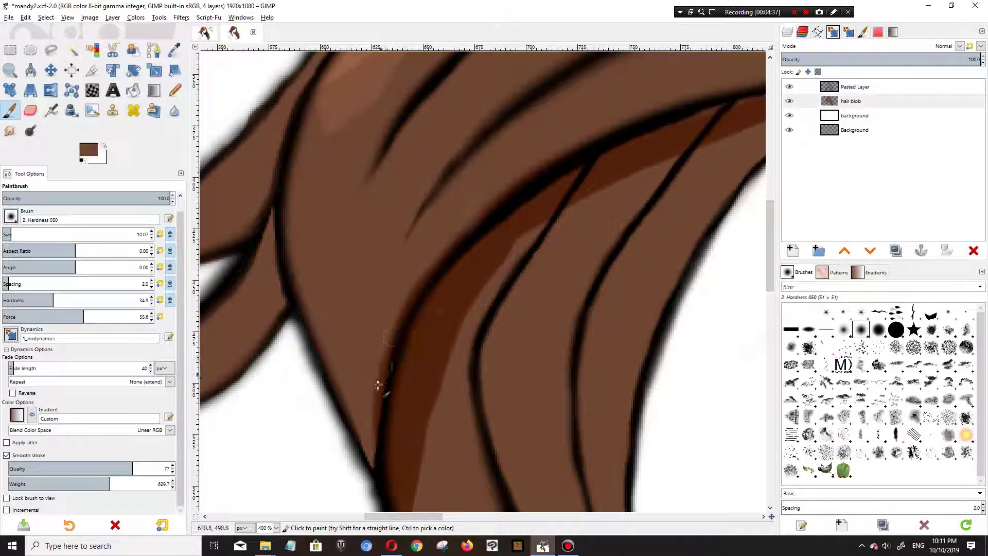
mouse_move(373, 436)
left_mouse_down()
mouse_move(392, 342)
mouse_move(465, 217)
left_mouse_up()
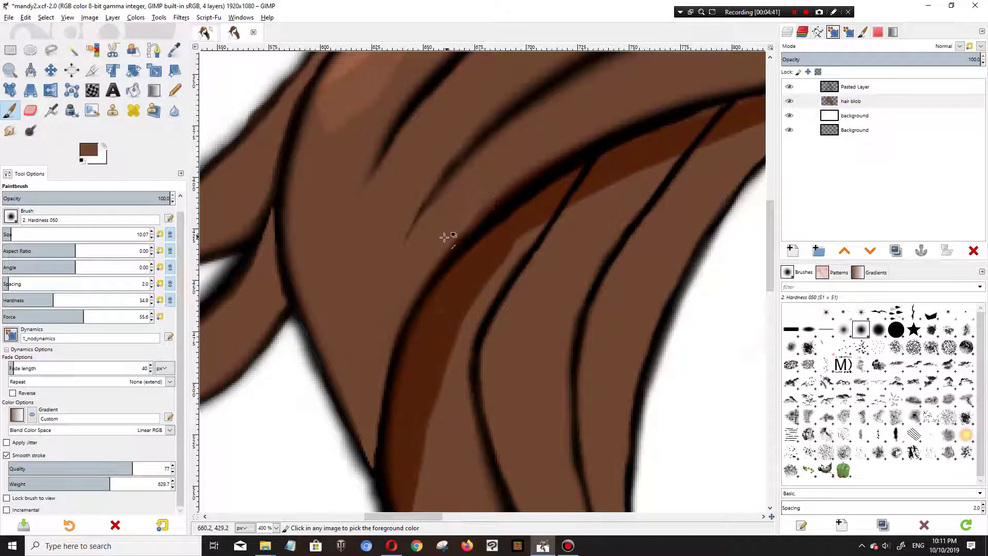
- Burn a thinner, darker shadow with the 10.07 brush directly beneath the fringe's lower outline, redoing the first stroke
scroll(448, 236, "down", 2)
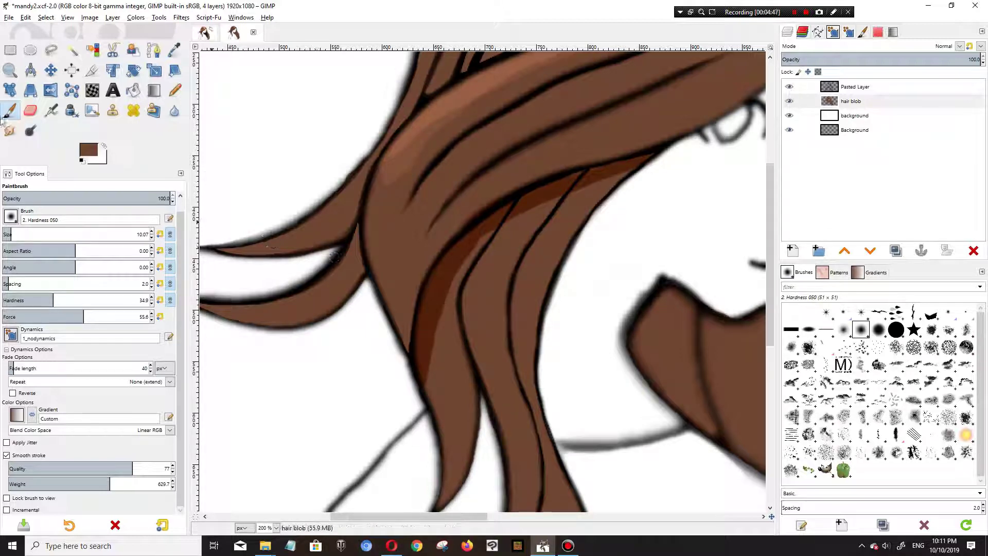
left_click(28, 129)
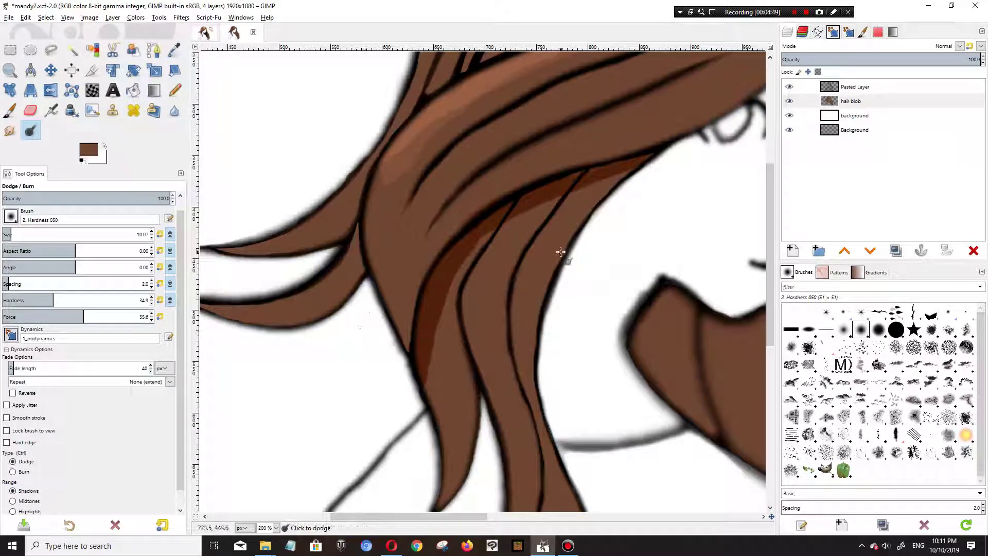
scroll(560, 258, "up", 1)
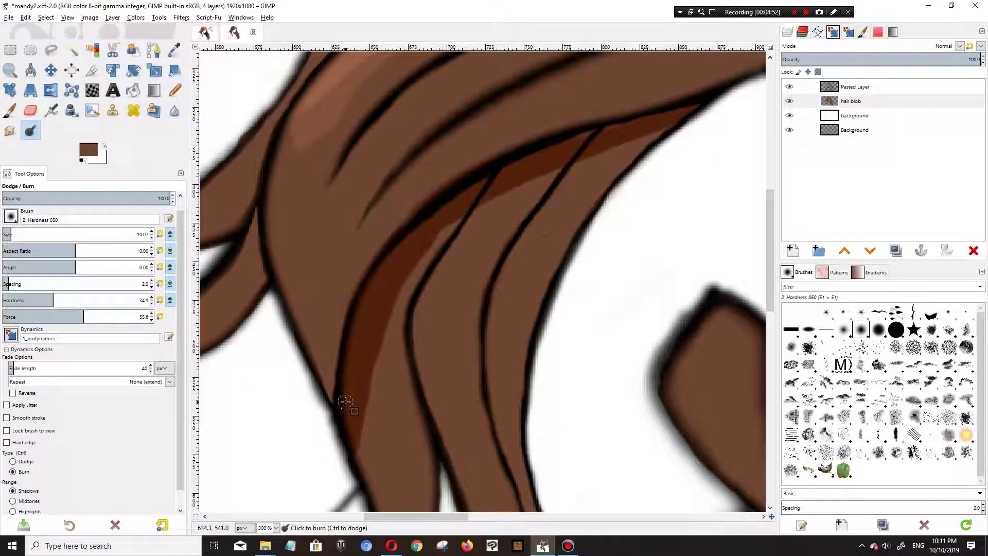
left_click_drag(348, 369, 354, 324)
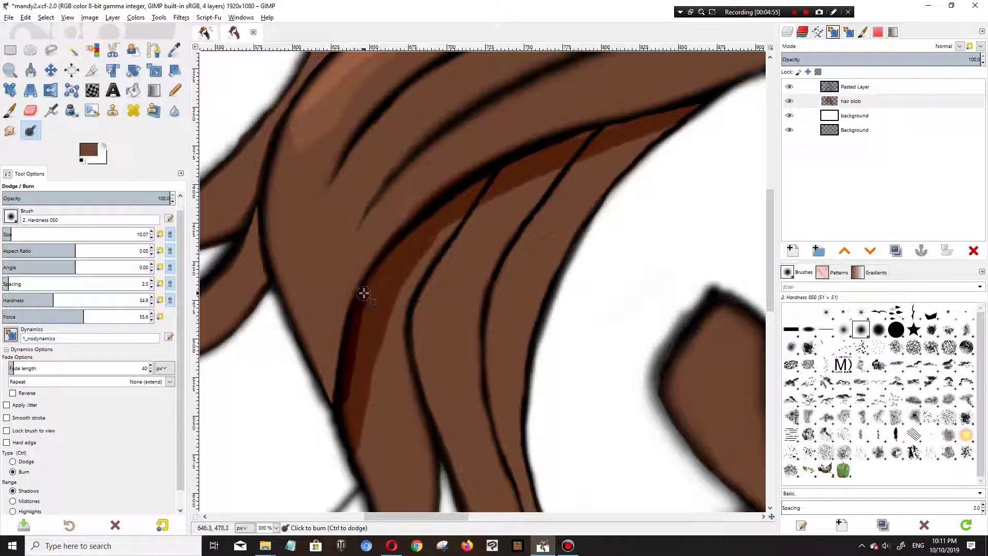
key("ctrl+z")
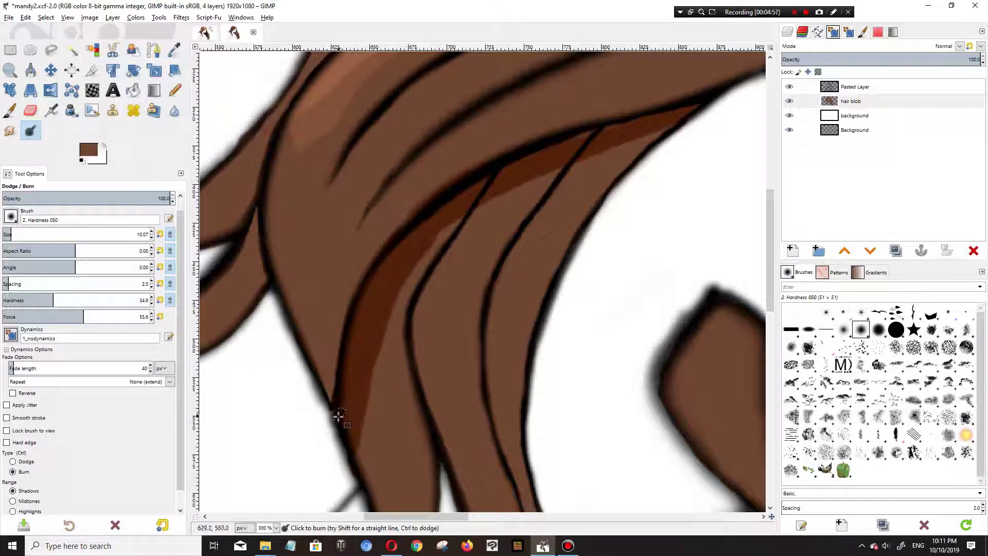
left_click_drag(338, 415, 362, 305)
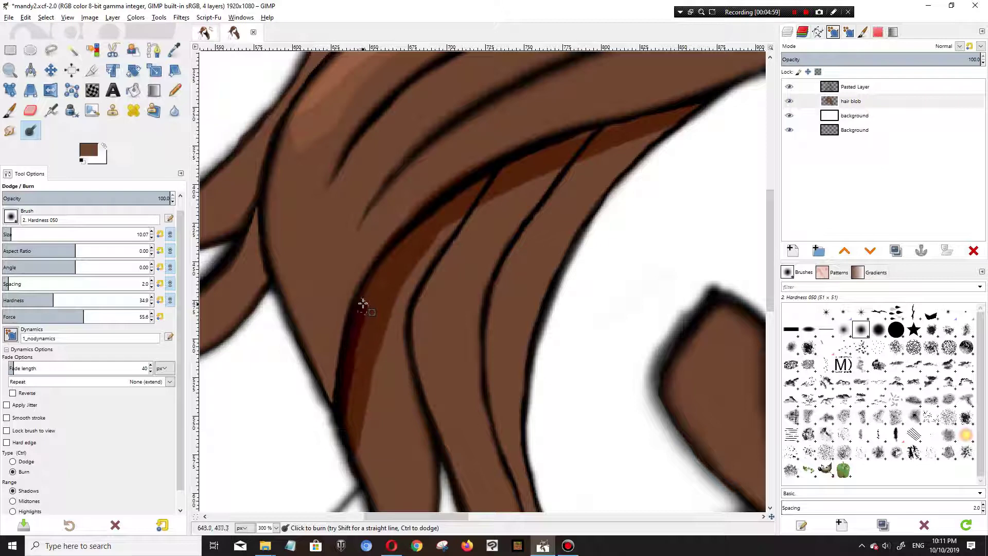
left_click_drag(486, 177, 530, 155)
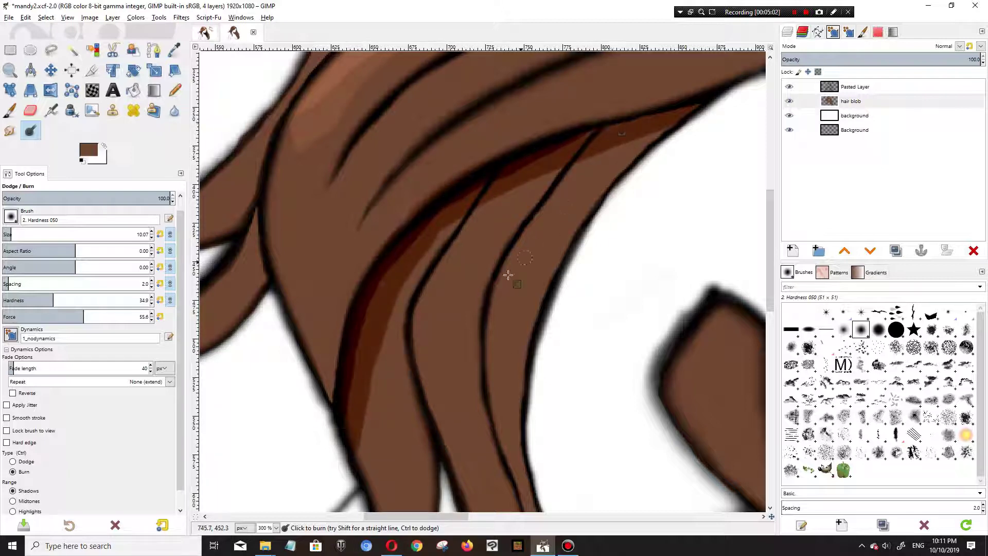
- Burn a broad shadow over the inner part of the long hair behind the neck and cheek, using a brush size of 177.02
scroll(485, 304, "down", 4)
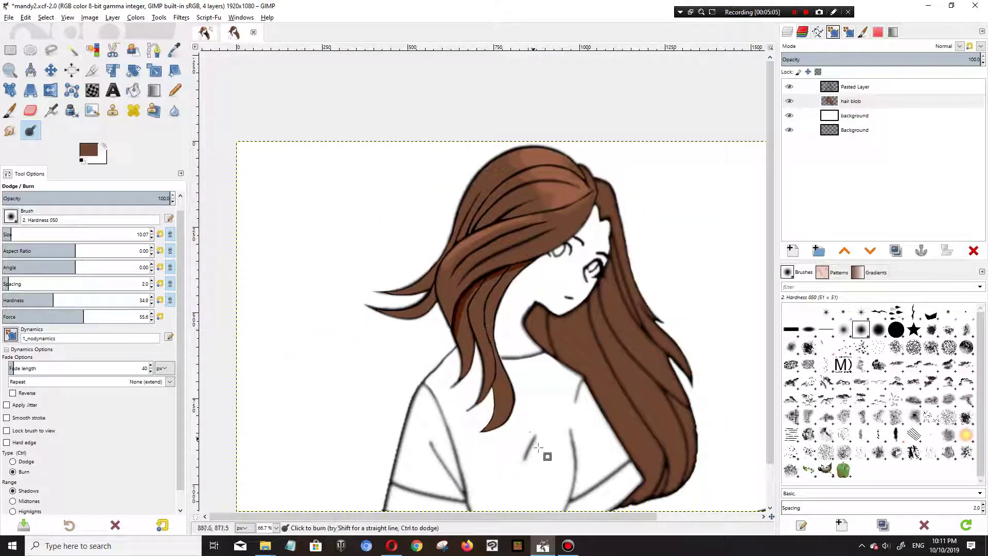
left_click_drag(567, 517, 627, 519)
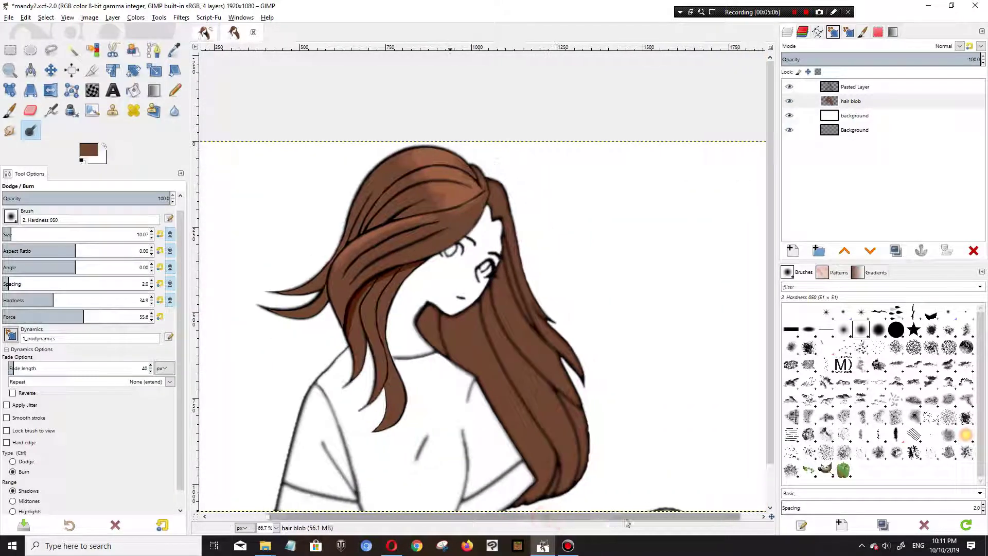
left_click_drag(11, 233, 55, 234)
mouse_move(432, 319)
left_mouse_down()
mouse_move(427, 308)
mouse_move(442, 350)
mouse_move(463, 319)
mouse_move(470, 385)
mouse_move(486, 319)
mouse_move(491, 334)
mouse_move(499, 319)
mouse_move(488, 283)
mouse_move(481, 329)
mouse_move(511, 414)
mouse_move(494, 319)
mouse_move(512, 470)
mouse_move(525, 442)
left_mouse_up()
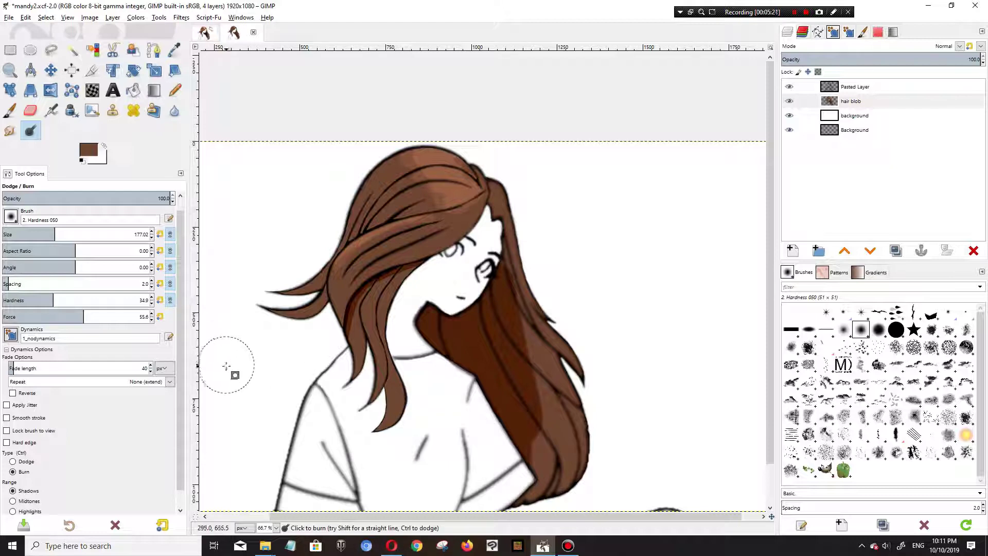
- Burn a second, deeper shadow over the hair directly under the chin and beside the neck, redoing the first attempt
mouse_move(476, 383)
left_mouse_down()
mouse_move(468, 312)
mouse_move(440, 340)
mouse_move(434, 315)
mouse_move(470, 405)
mouse_move(463, 289)
mouse_move(476, 415)
mouse_move(466, 456)
mouse_move(417, 373)
mouse_move(404, 285)
mouse_move(435, 305)
mouse_move(523, 326)
mouse_move(531, 358)
mouse_move(478, 355)
mouse_move(462, 431)
mouse_move(476, 320)
mouse_move(462, 251)
mouse_move(483, 240)
mouse_move(516, 287)
mouse_move(534, 425)
left_mouse_up()
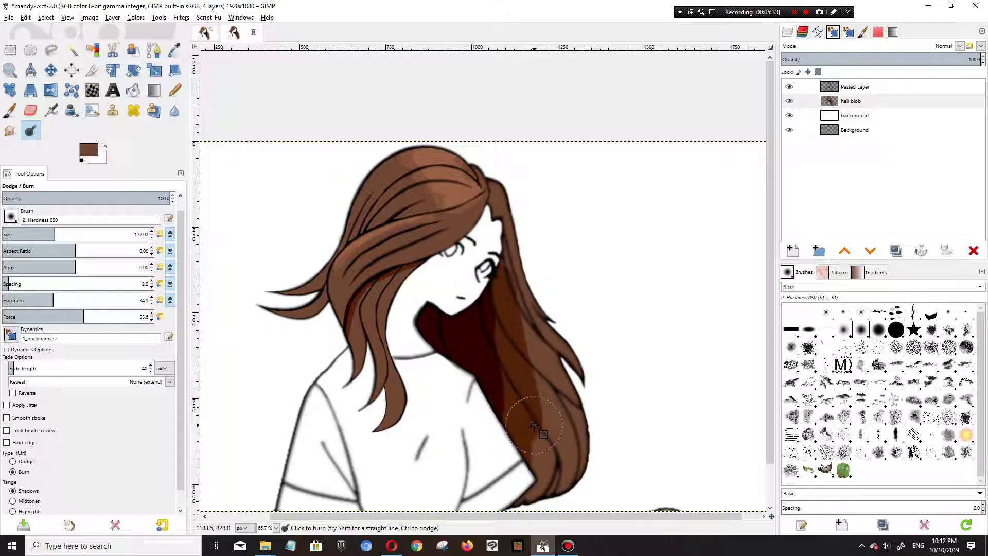
key("ctrl+z")
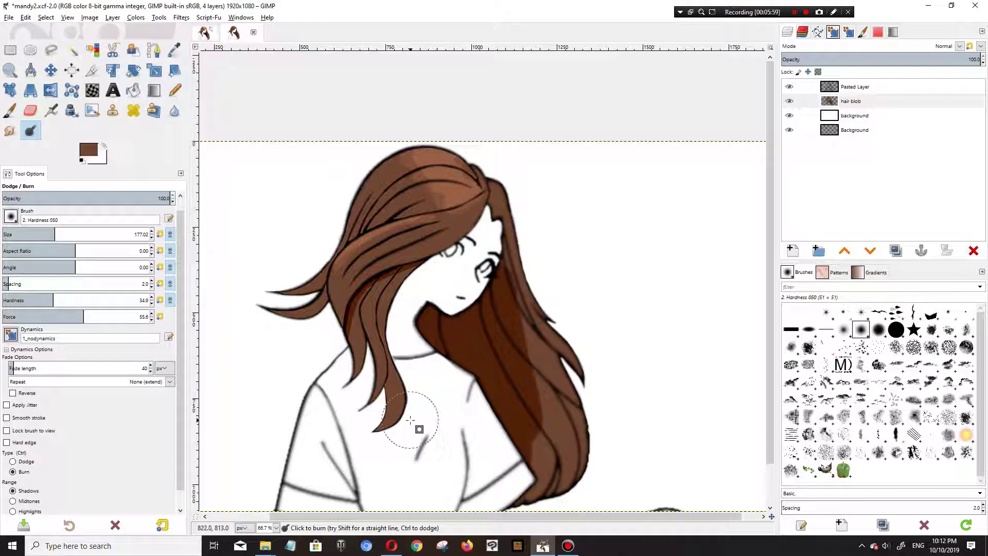
mouse_move(422, 303)
left_mouse_down()
mouse_move(447, 356)
mouse_move(461, 285)
mouse_move(480, 452)
left_mouse_up()
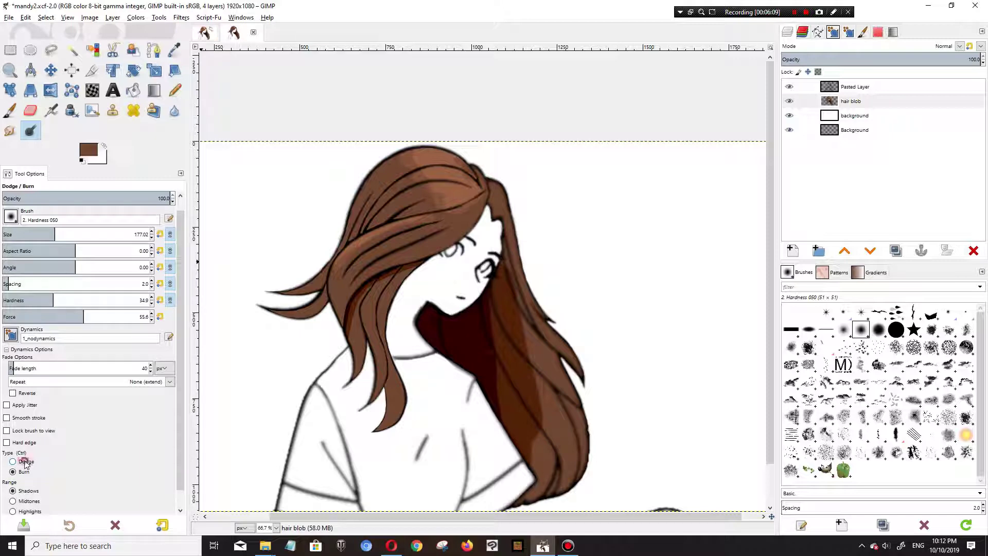
- Set Dodge/Burn to dodge in the Highlights range with a brush size of 33.31 and lighten the long hair's outer strand
scroll(27, 501, "down", 2)
left_click(23, 494)
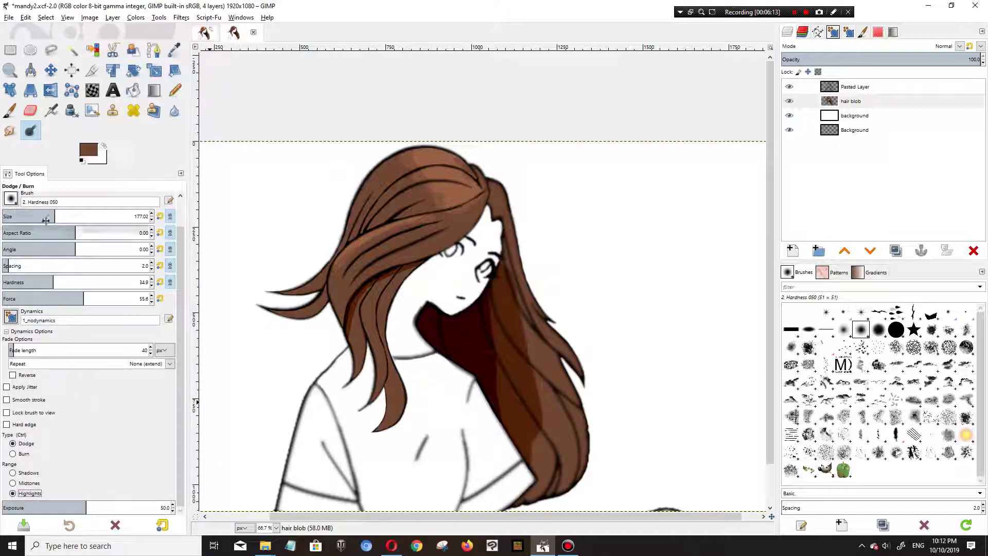
left_click_drag(56, 216, 21, 216)
scroll(503, 334, "up", 2)
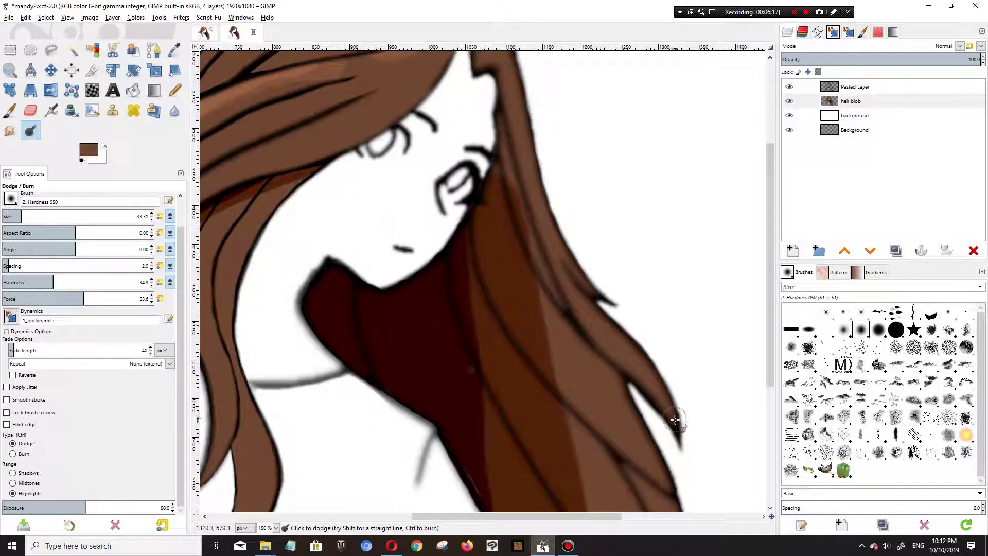
left_click_drag(677, 408, 640, 343)
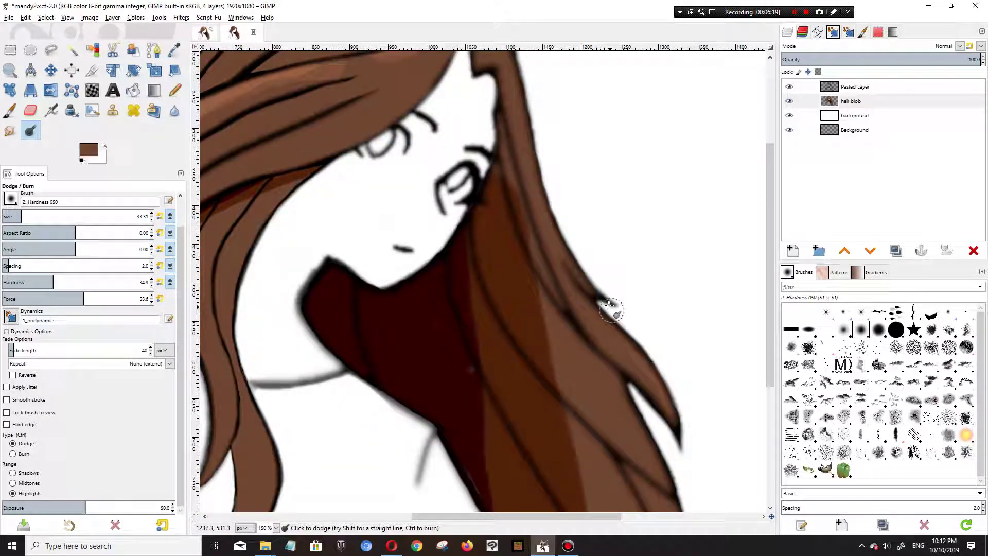
mouse_move(584, 271)
left_mouse_down()
mouse_move(553, 211)
mouse_move(544, 138)
mouse_move(586, 171)
left_mouse_up()
- Dodge a continuous highlight along the outer strand, from its flicked tip up beside the face
scroll(591, 196, "down", 5)
scroll(611, 222, "down", 2)
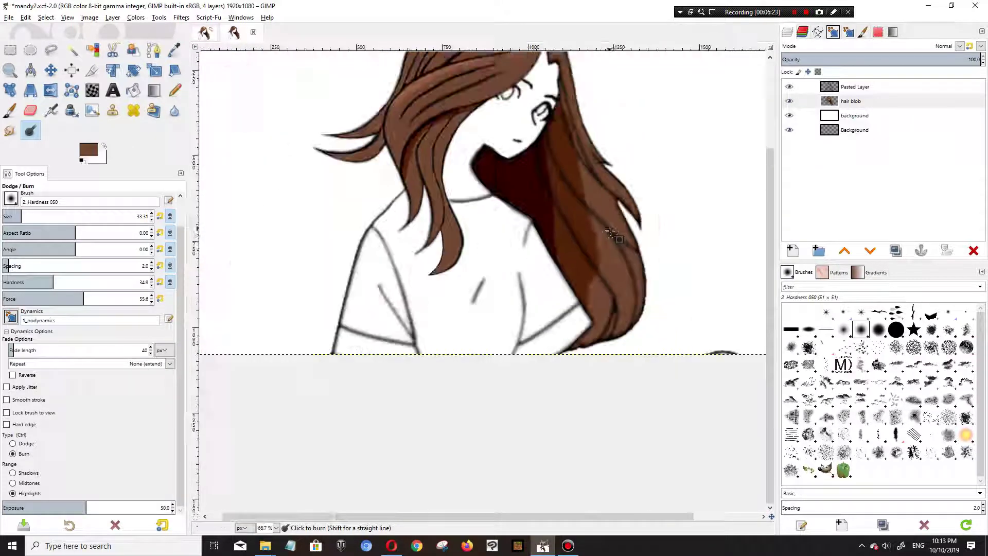
scroll(612, 237, "up", 2)
scroll(633, 241, "up", 5)
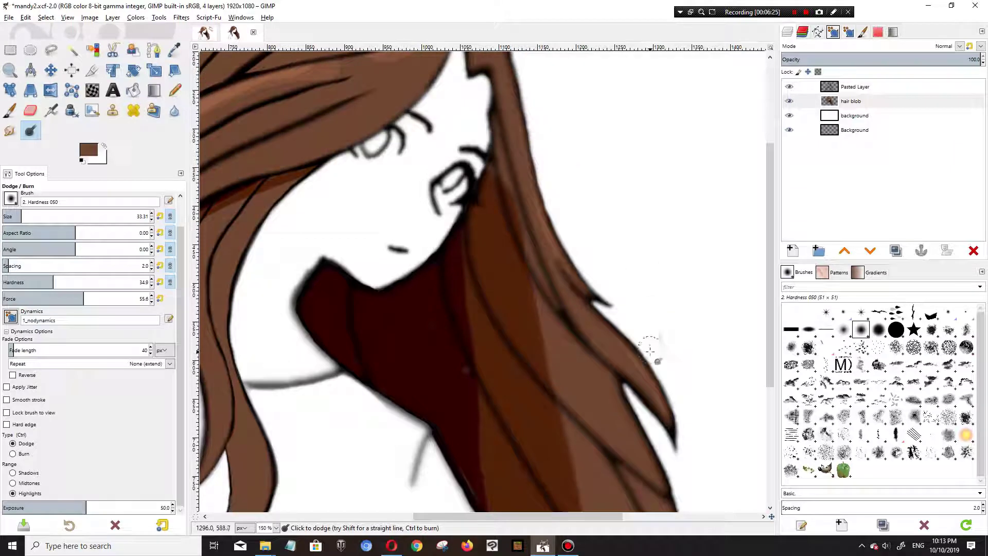
mouse_move(674, 435)
left_mouse_down()
mouse_move(558, 254)
mouse_move(527, 176)
mouse_move(520, 74)
left_mouse_up()
- Set the Dodge/Burn tool back to burning in the Shadows range
scroll(556, 144, "down", 3)
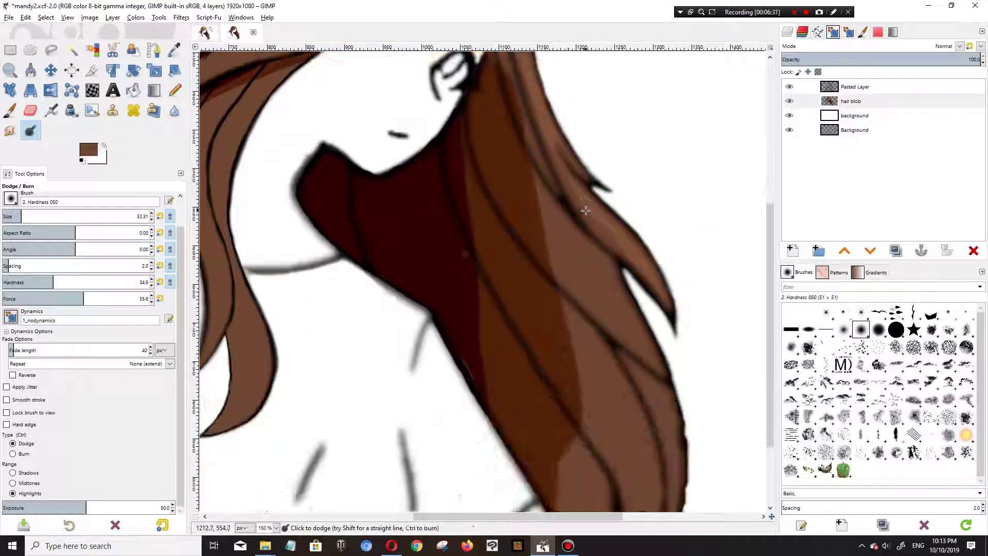
scroll(590, 239, "down", 1)
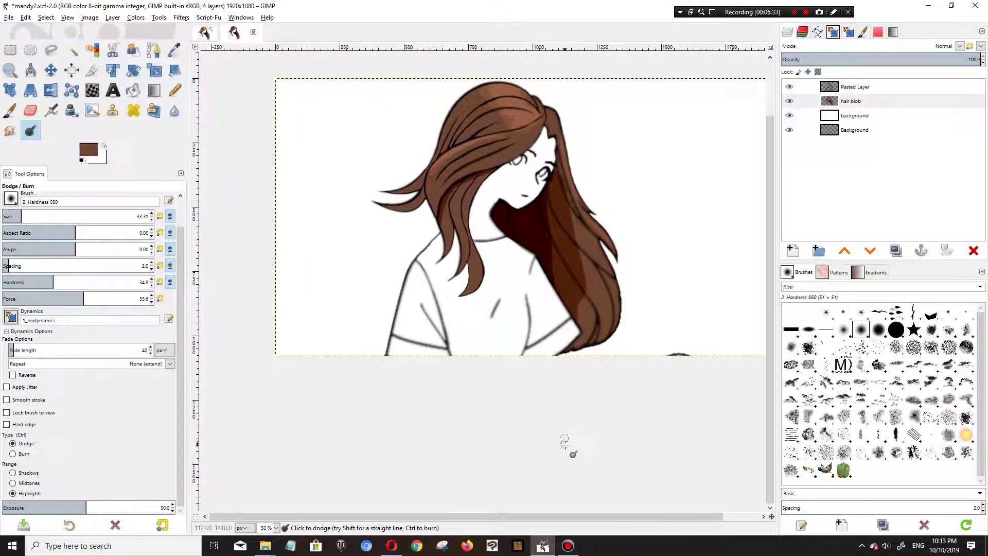
scroll(600, 250, "up", 3)
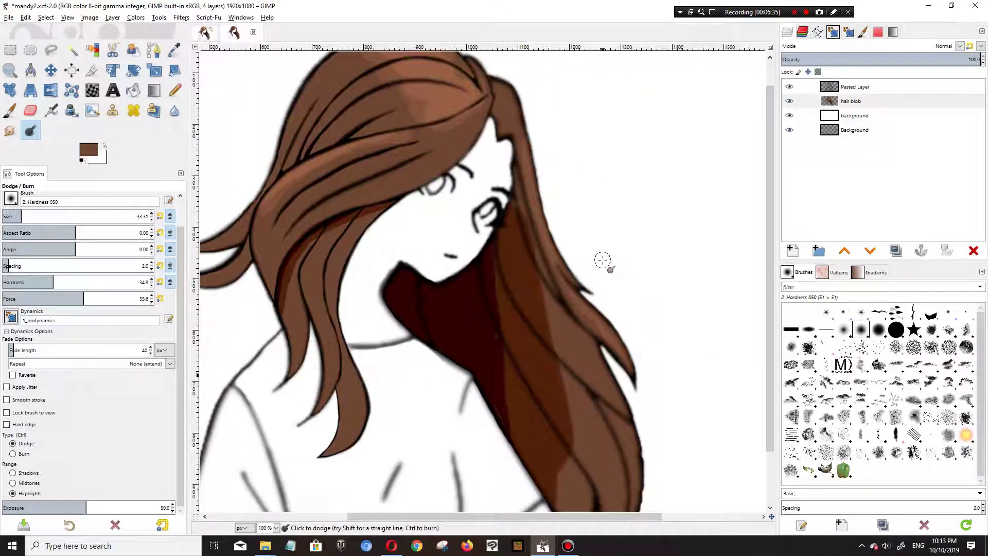
scroll(602, 260, "up", 1)
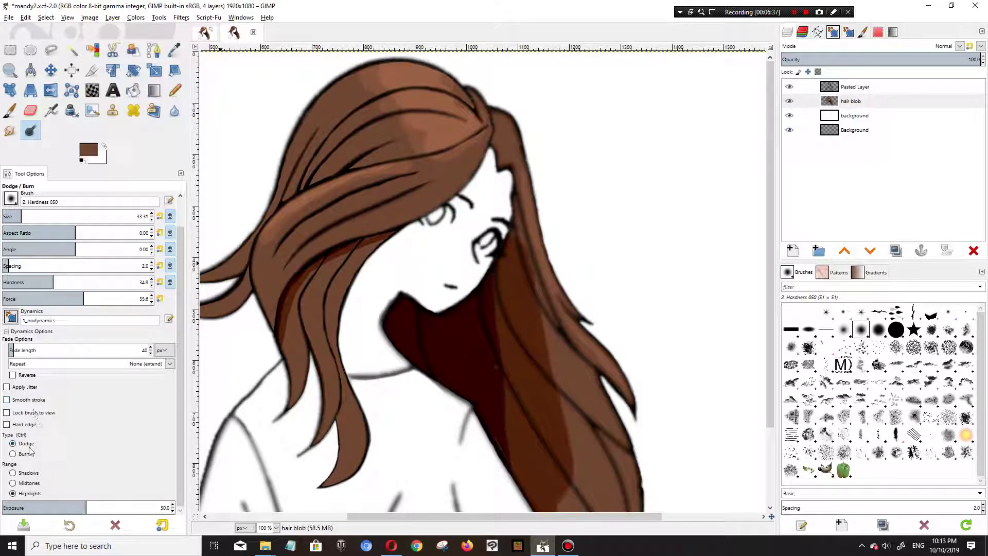
left_click(21, 473)
scroll(235, 241, "up", 1)
left_click(23, 445)
left_click(21, 453)
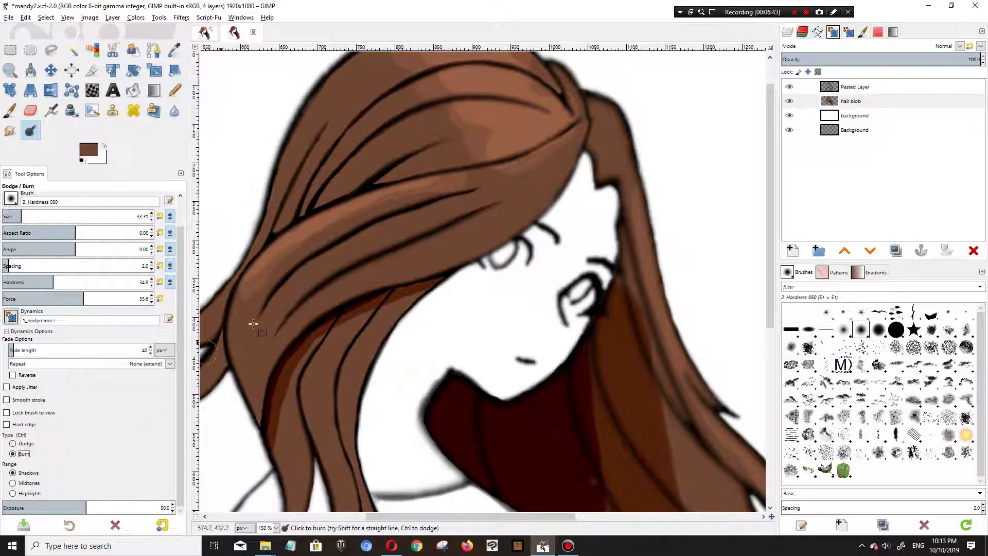
- Burn a shadow above the side-swept strand's upper outline, using a brush size of 14.76 and a hardness of 24.5
scroll(387, 193, "up", 1)
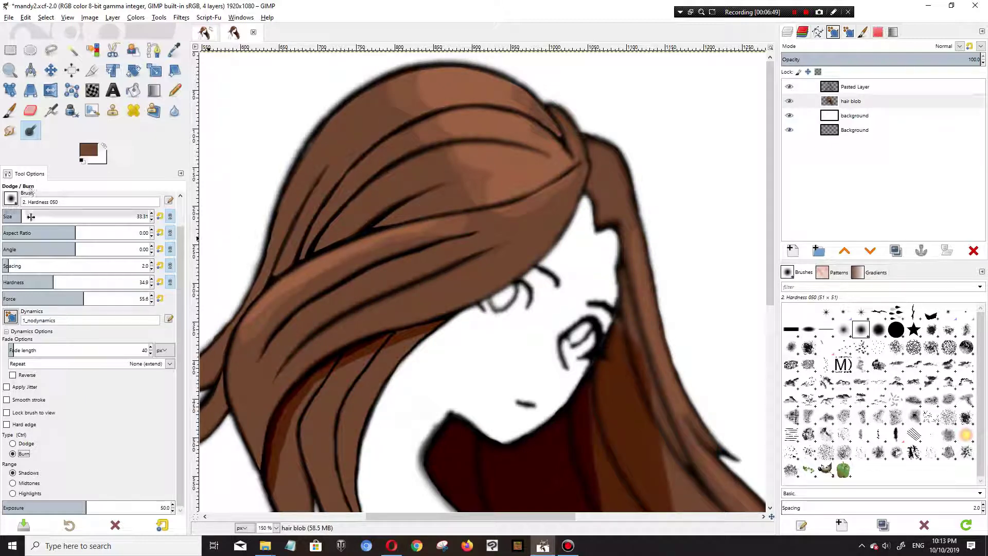
left_click_drag(20, 216, 8, 217)
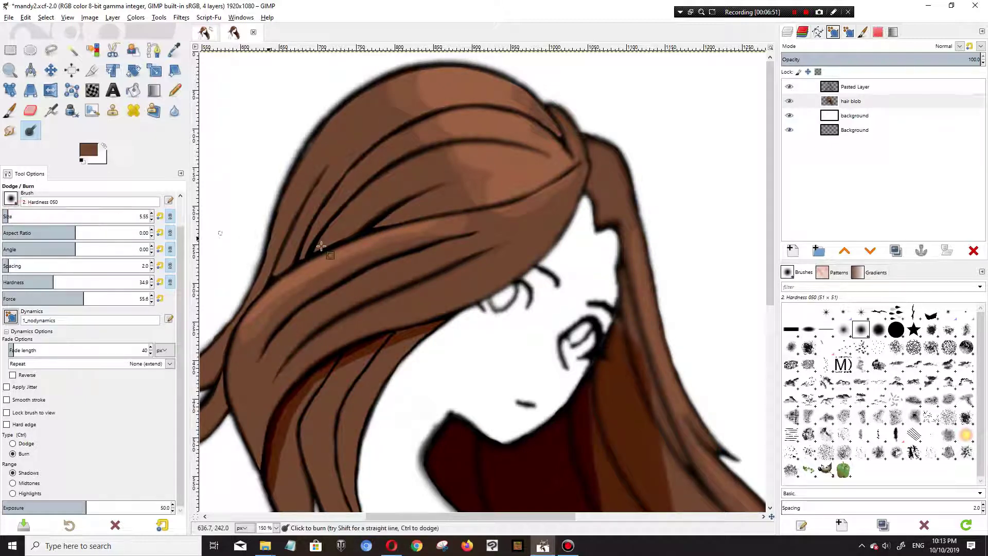
scroll(325, 246, "up", 2)
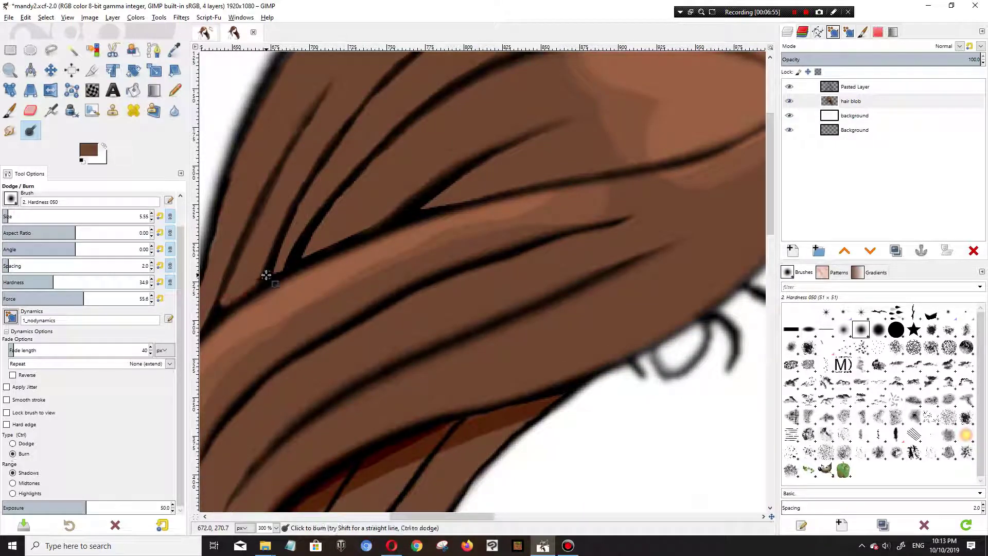
left_click(10, 214)
left_click_drag(9, 215, 15, 216)
left_click_drag(39, 281, 45, 279)
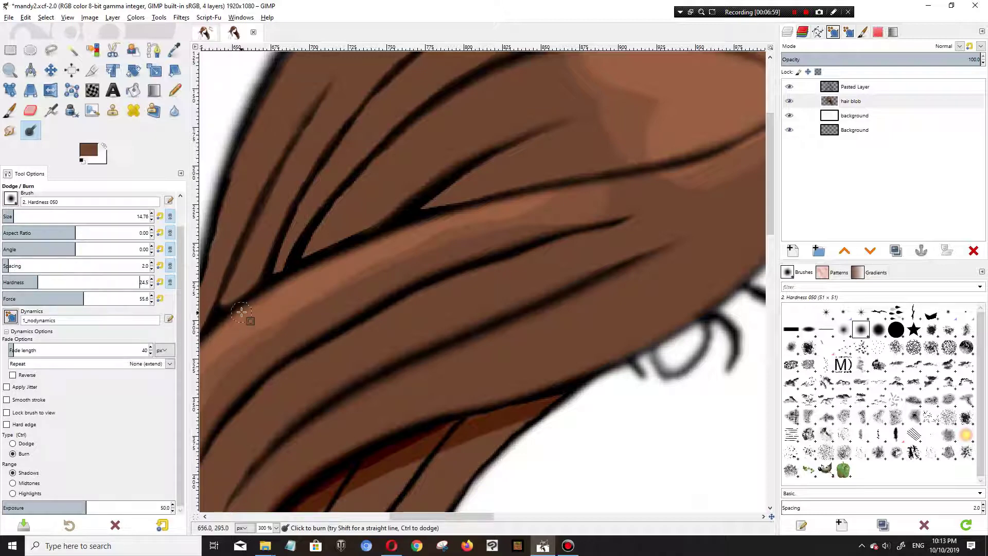
left_click_drag(470, 516, 460, 521)
mouse_move(262, 312)
left_mouse_down()
mouse_move(347, 255)
mouse_move(462, 205)
mouse_move(662, 170)
left_mouse_up()
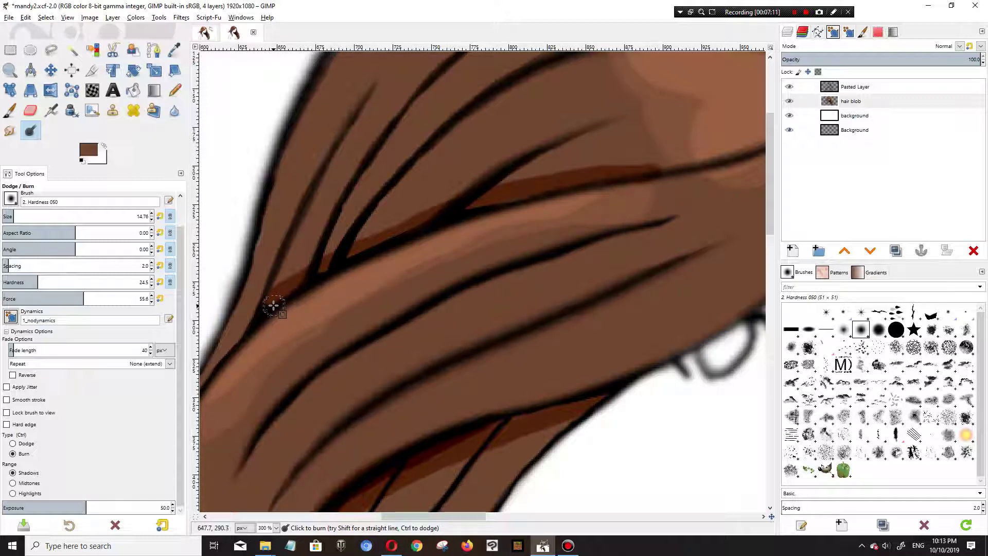
- Examine the highlights and burned shadows across the whole head of hair
key("ctrl")
scroll(230, 362, "down", 2)
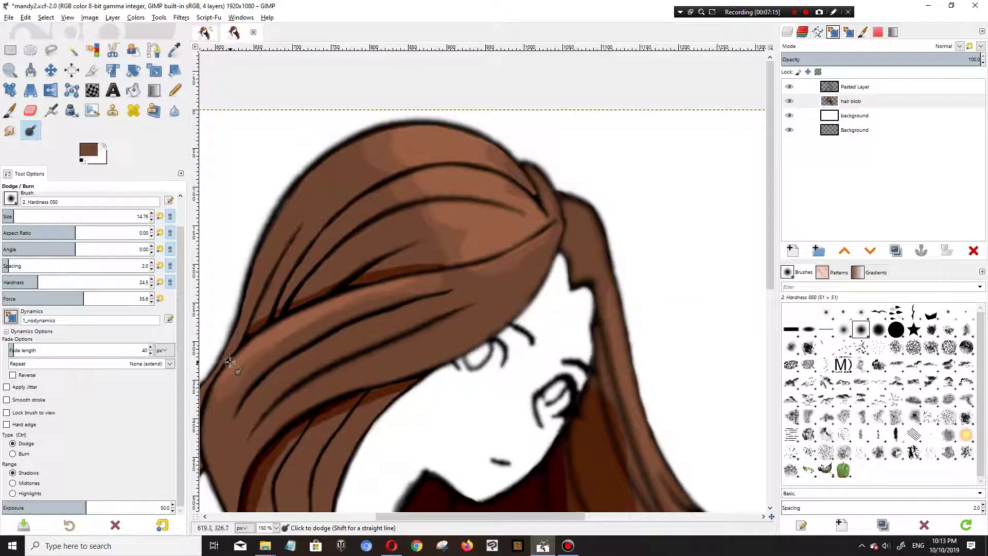
scroll(230, 362, "down", 2)
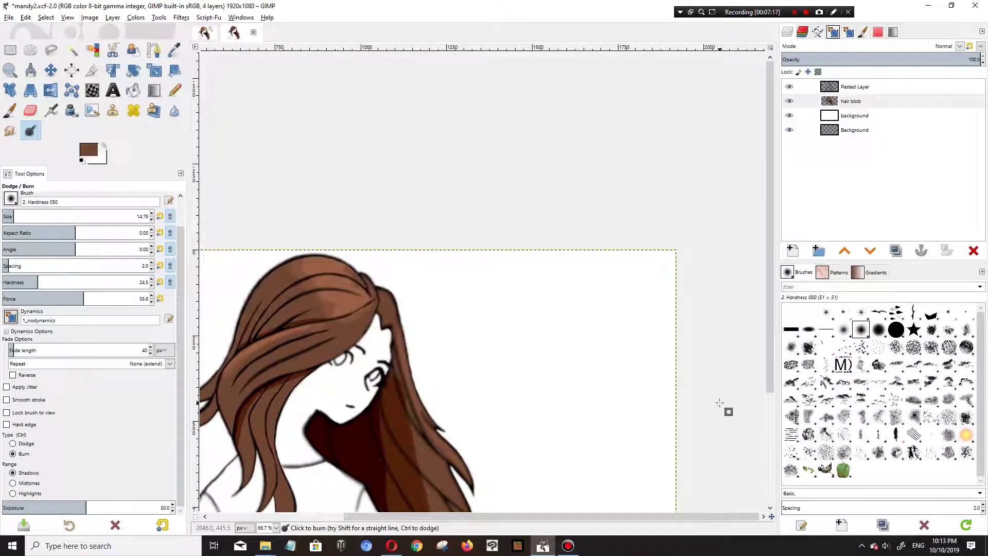
scroll(628, 400, "up", 1)
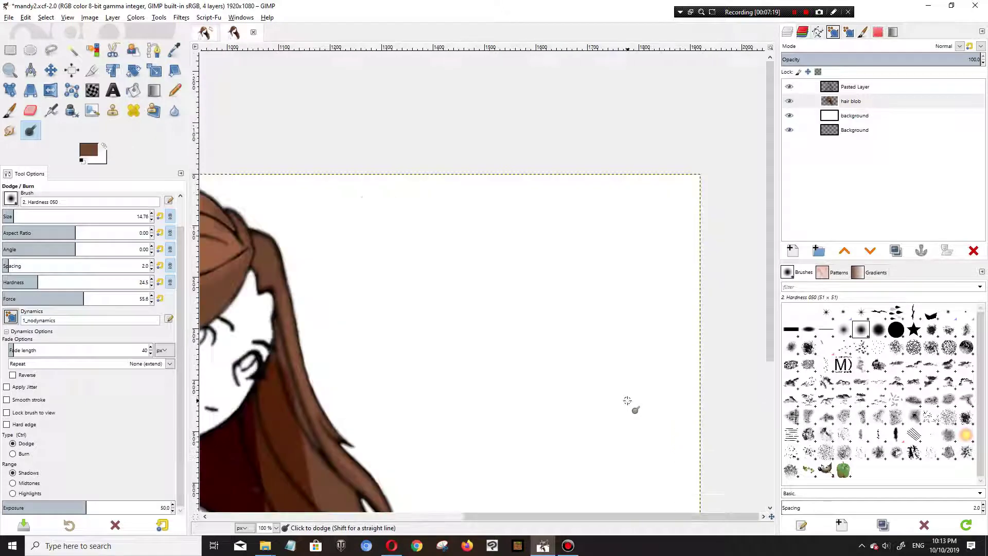
scroll(628, 404, "down", 1)
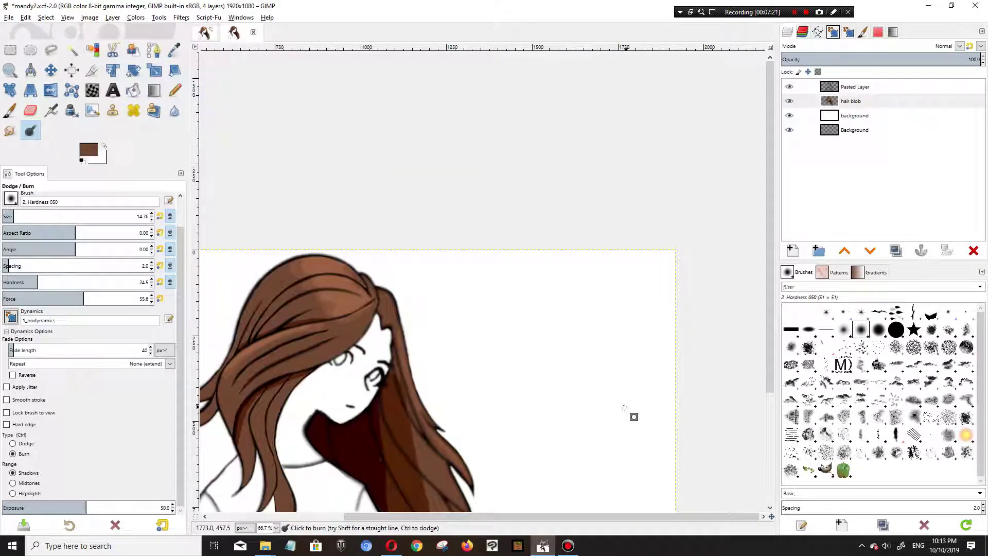
left_click_drag(603, 517, 515, 516)
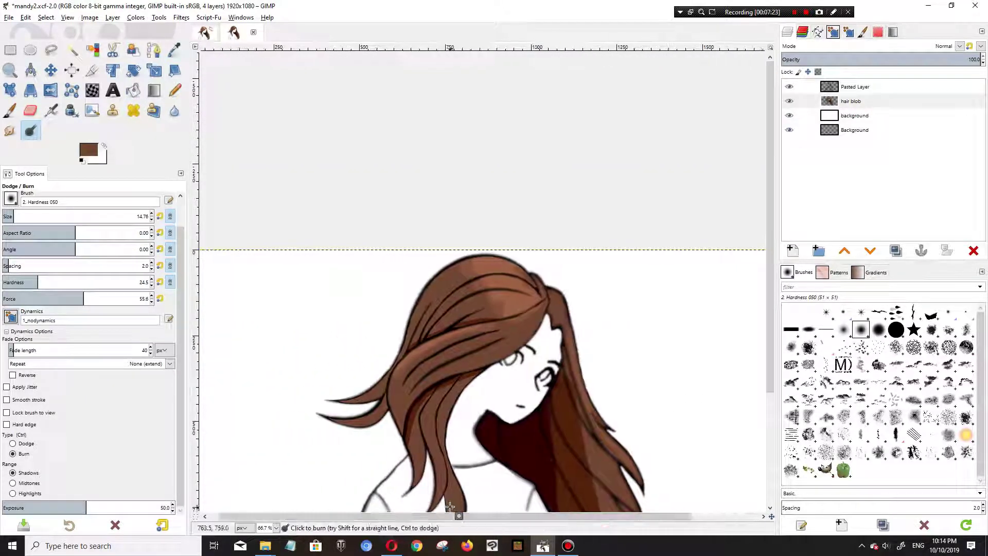
scroll(235, 260, "up", 1)
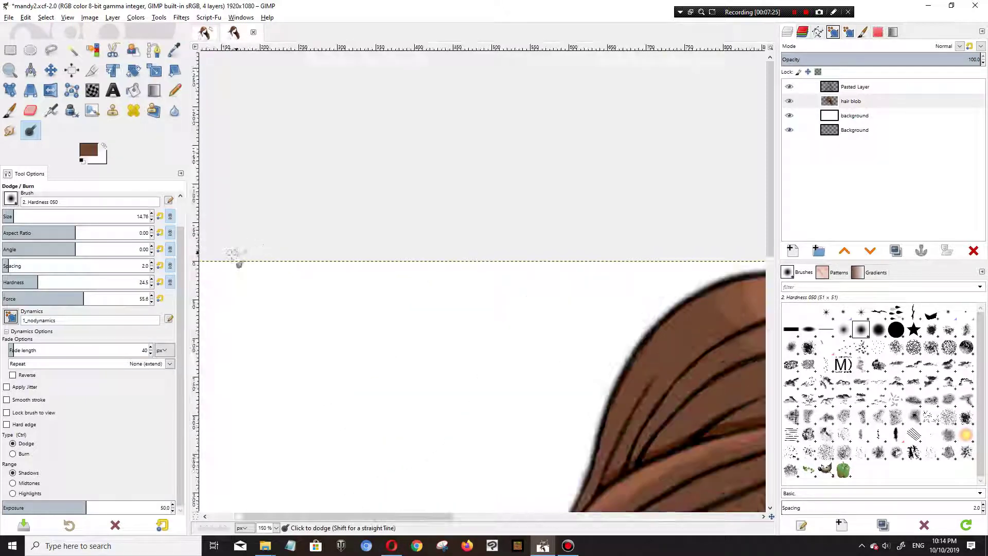
- Smudge the edges between the lighter and darker browns on the crown, near where the strands converge, to blend the highlights
left_click(9, 131)
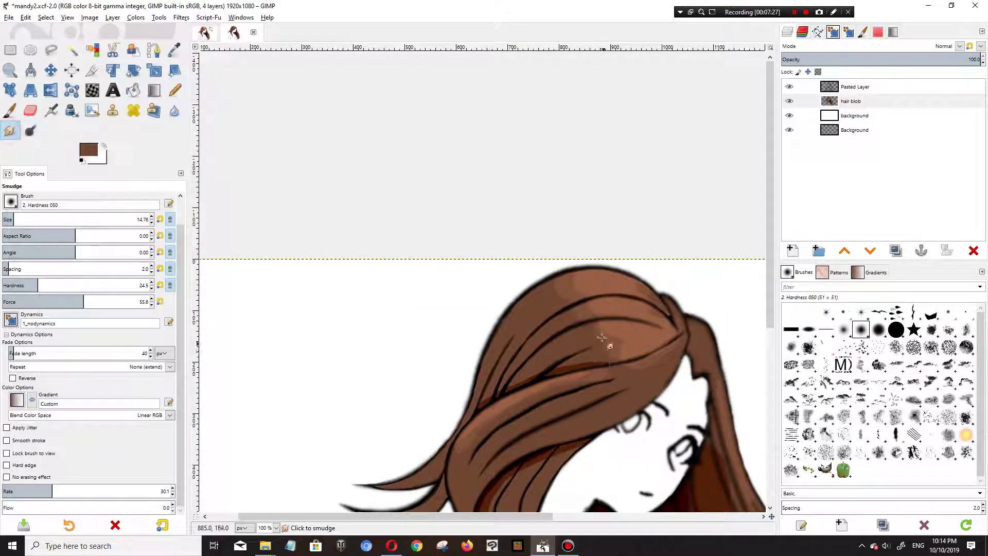
scroll(566, 343, "up", 1)
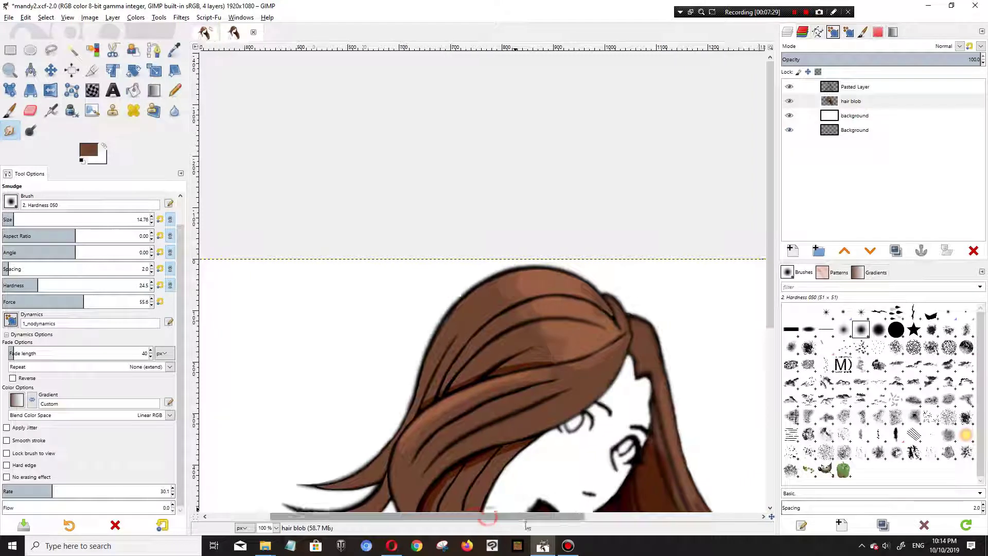
scroll(566, 343, "down", 1)
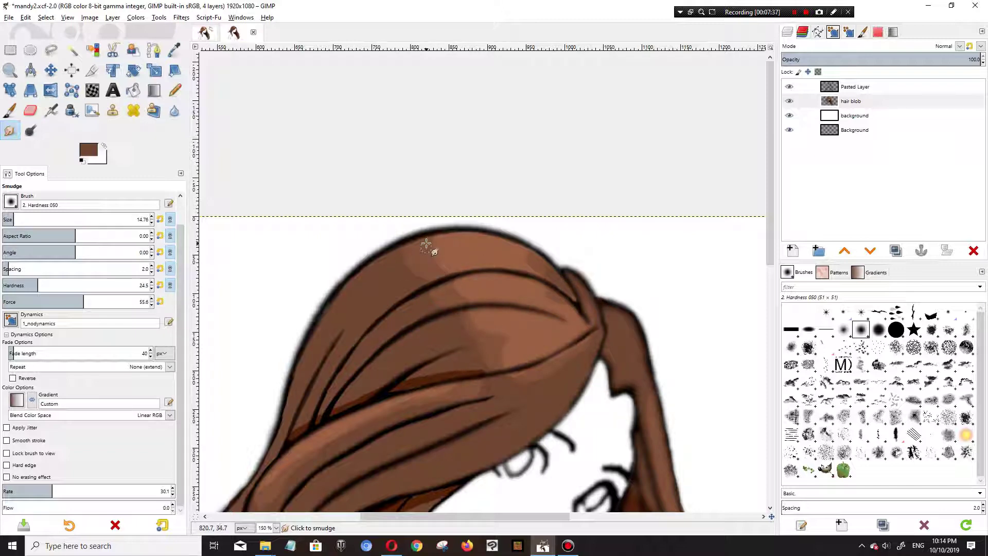
scroll(466, 291, "up", 2)
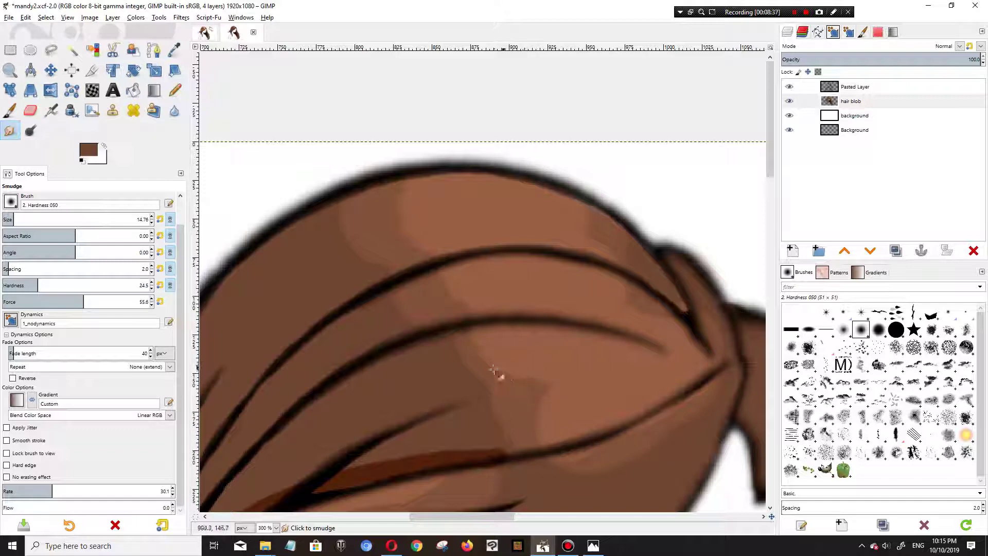
left_click(573, 394)
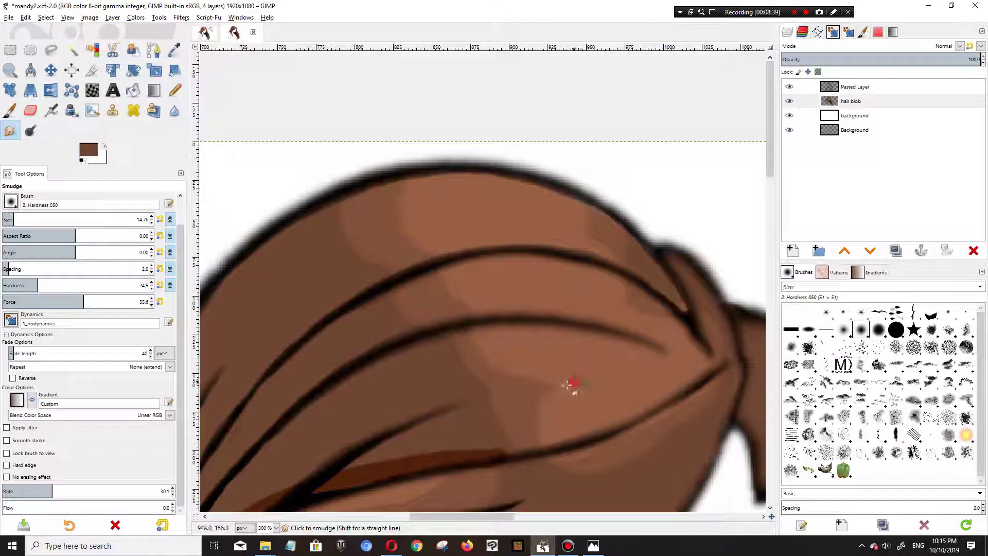
mouse_move(523, 418)
left_mouse_down()
mouse_move(541, 430)
mouse_move(595, 425)
mouse_move(569, 448)
mouse_move(595, 450)
left_mouse_up()
mouse_move(577, 231)
left_mouse_down()
mouse_move(615, 246)
mouse_move(586, 255)
mouse_move(630, 274)
mouse_move(594, 279)
mouse_move(637, 304)
mouse_move(616, 300)
left_mouse_up()
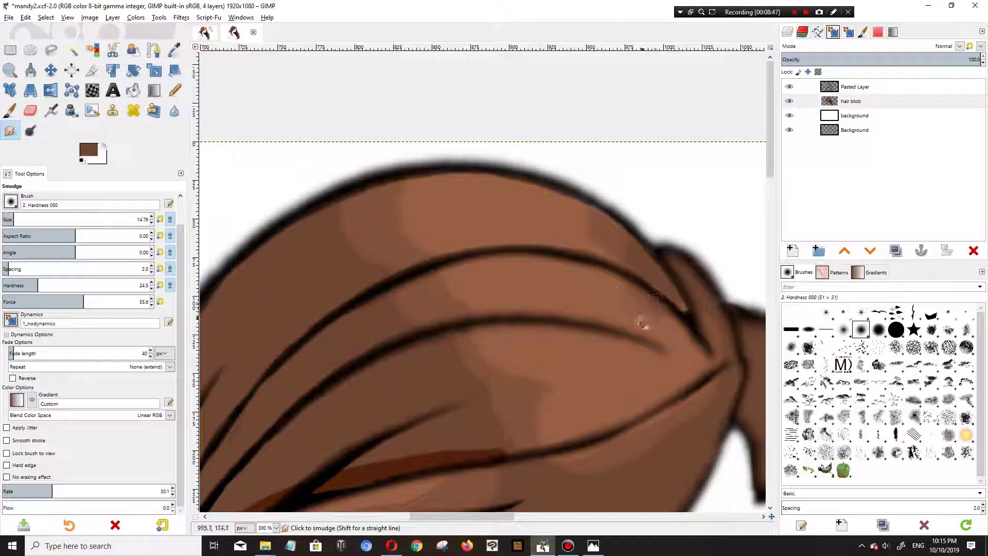
scroll(572, 344, "down", 1)
scroll(573, 345, "down", 3)
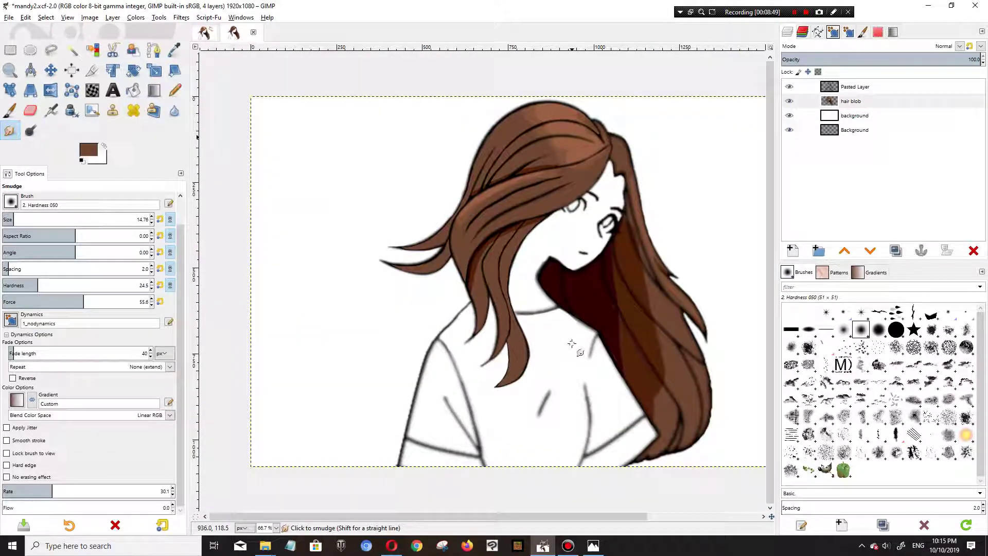